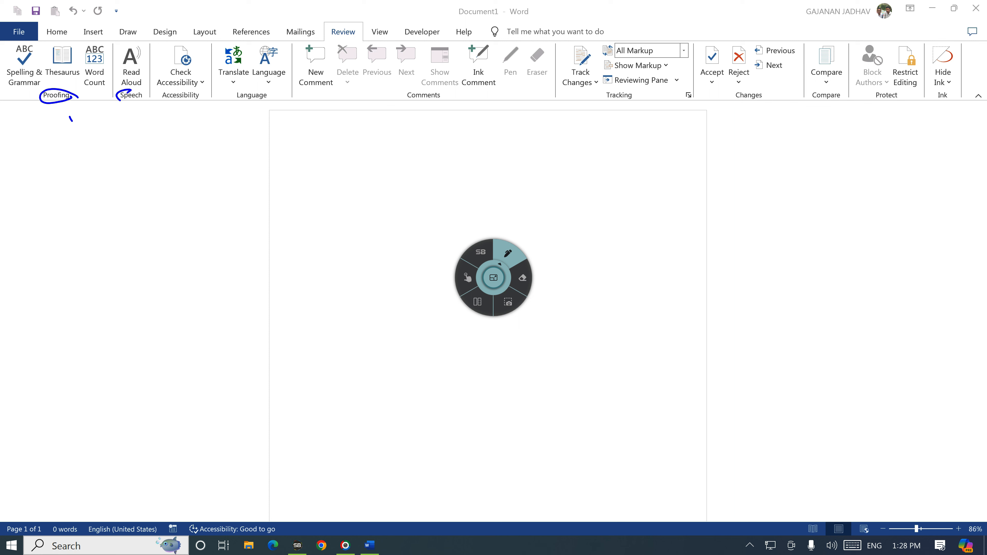
left_click_drag(25, 50, 137, 48)
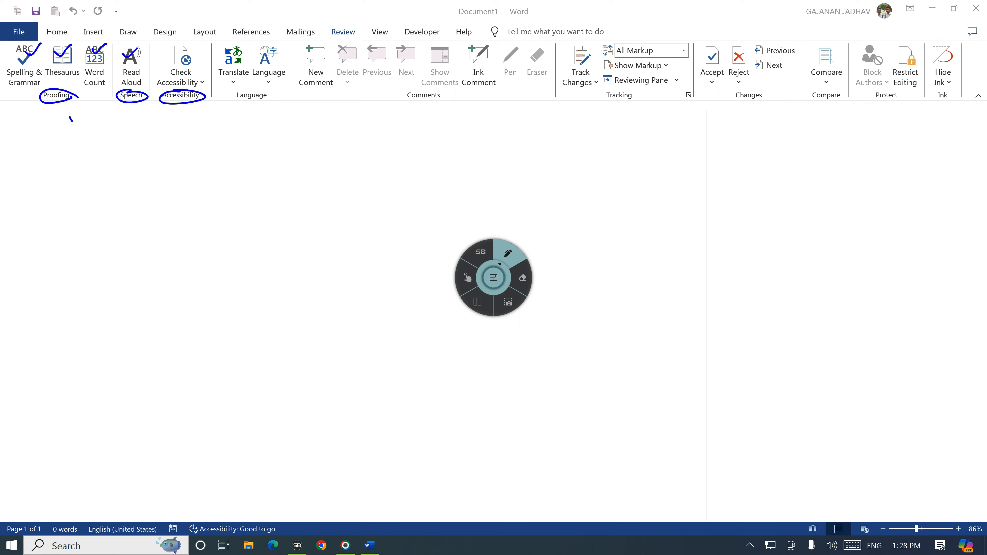
left_click_drag(234, 101, 972, 101)
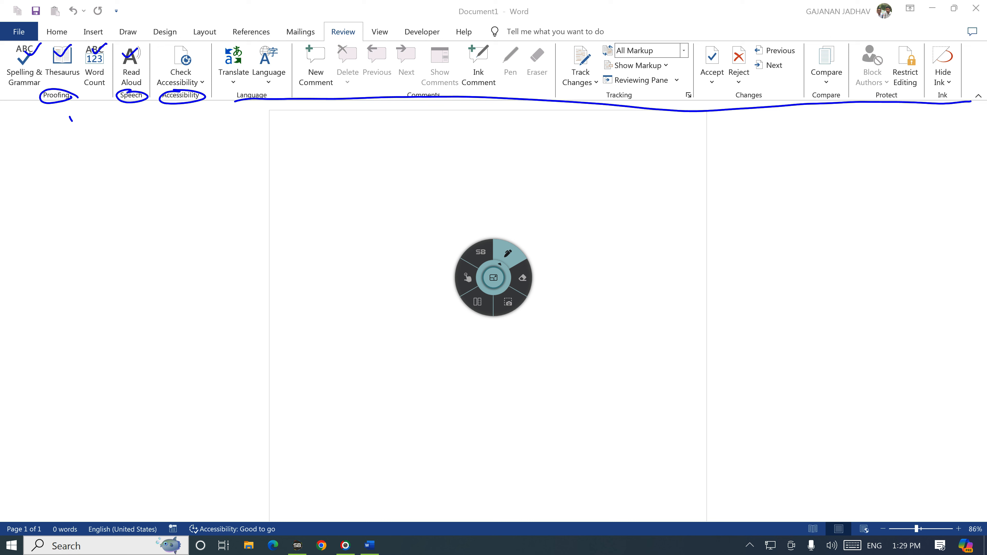
left_click(467, 277)
mouse_move(493, 277)
left_mouse_down()
mouse_move(255, 302)
mouse_move(108, 286)
left_mouse_up()
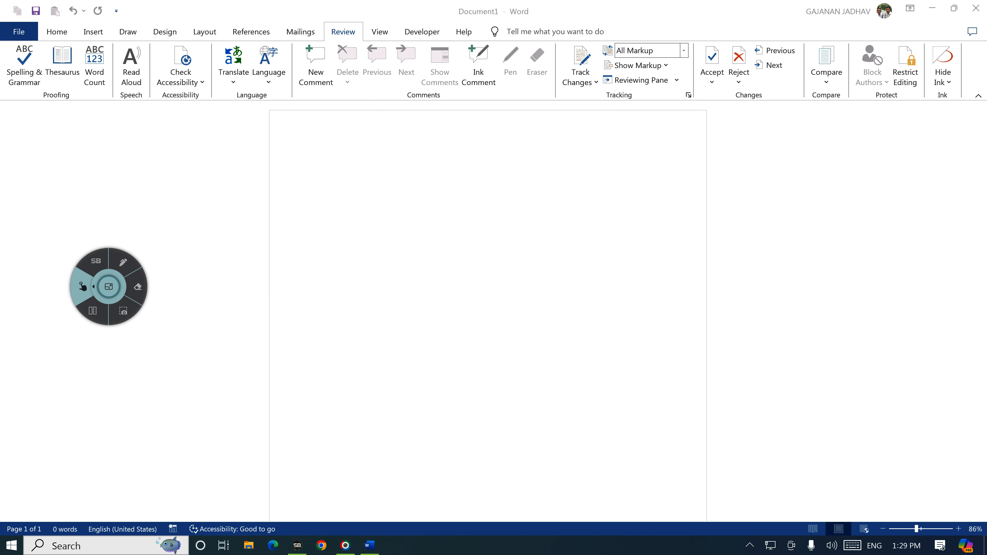
- Fill the blank document with sample paragraphs using the =rand() formula
left_click(315, 155)
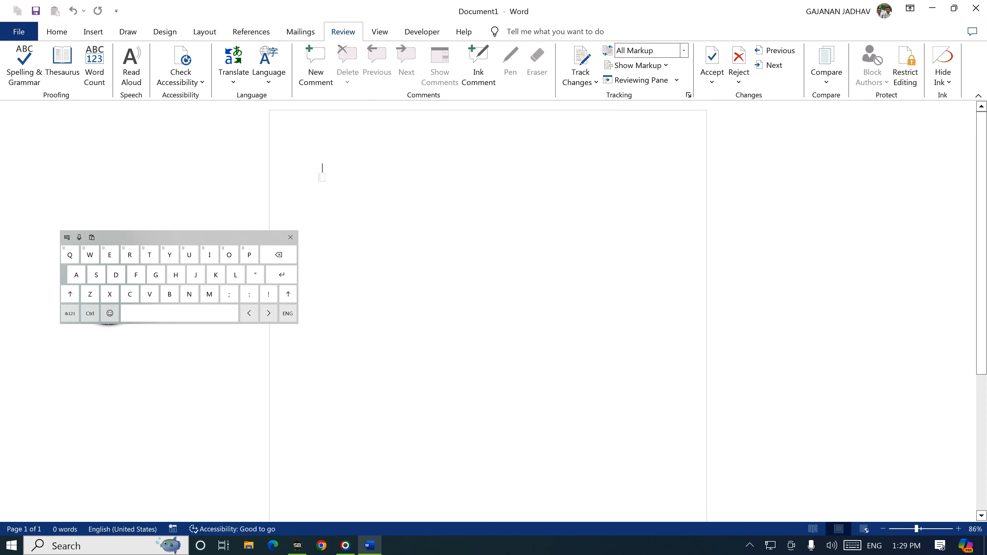
left_click(70, 313)
type("=")
left_click(70, 314)
type("rand")
left_click(70, 313)
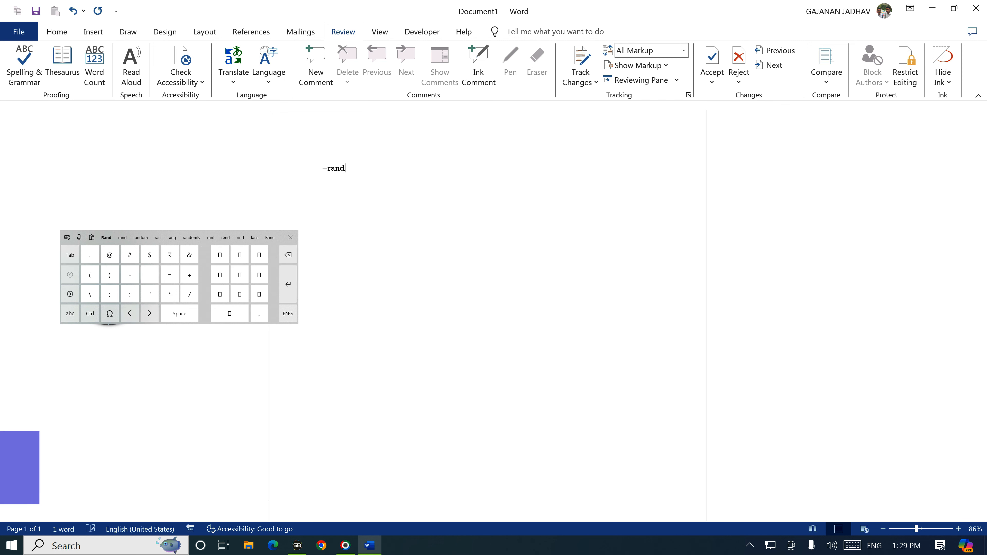
type("()")
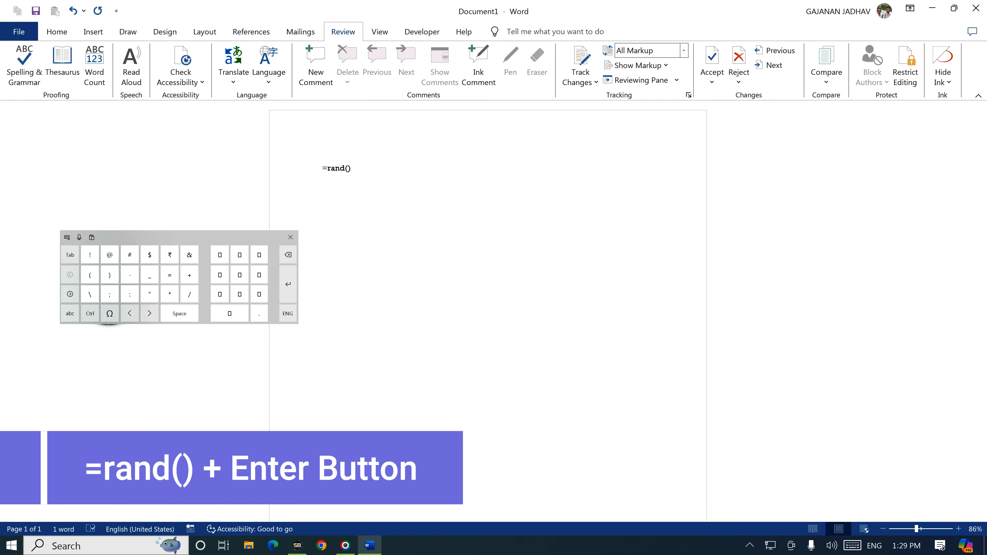
key("Return")
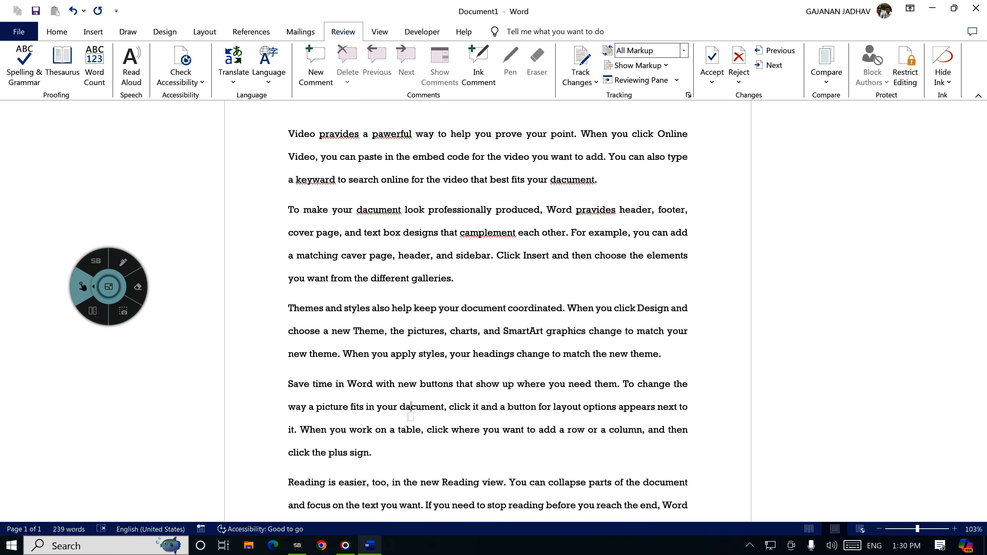
scroll(411, 417, "up", 5)
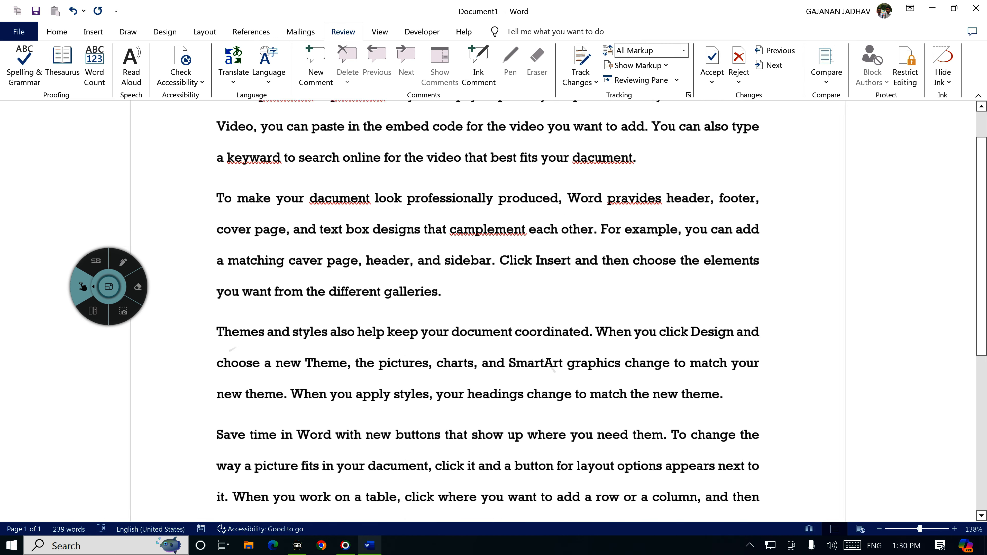
scroll(263, 422, "up", 2)
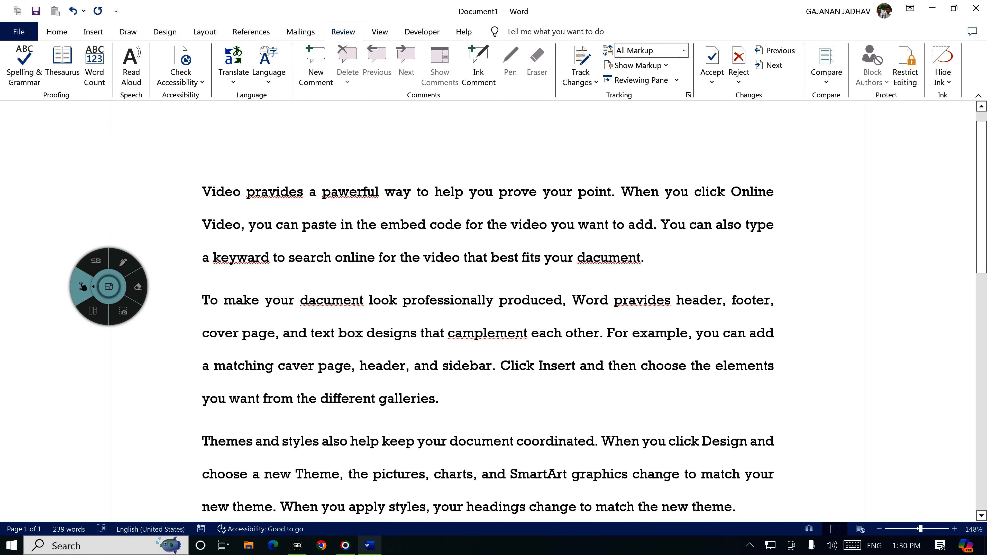
left_click(122, 262)
mouse_move(246, 179)
left_mouse_down()
mouse_move(296, 211)
mouse_move(262, 177)
left_mouse_up()
mouse_move(328, 179)
left_mouse_down()
mouse_move(323, 187)
mouse_move(373, 207)
mouse_move(345, 170)
mouse_move(327, 180)
left_mouse_up()
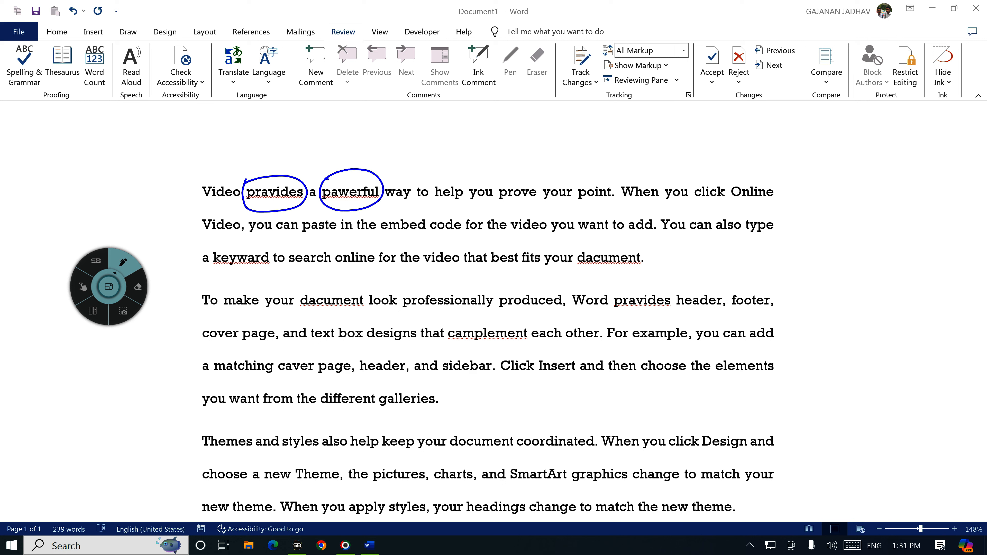
mouse_move(580, 245)
left_mouse_down()
mouse_move(581, 272)
mouse_move(629, 243)
mouse_move(581, 278)
left_mouse_up()
mouse_move(308, 283)
left_mouse_down()
mouse_move(298, 296)
mouse_move(365, 302)
mouse_move(312, 292)
left_mouse_up()
mouse_move(630, 286)
left_mouse_down()
mouse_move(620, 317)
mouse_move(643, 281)
left_mouse_up()
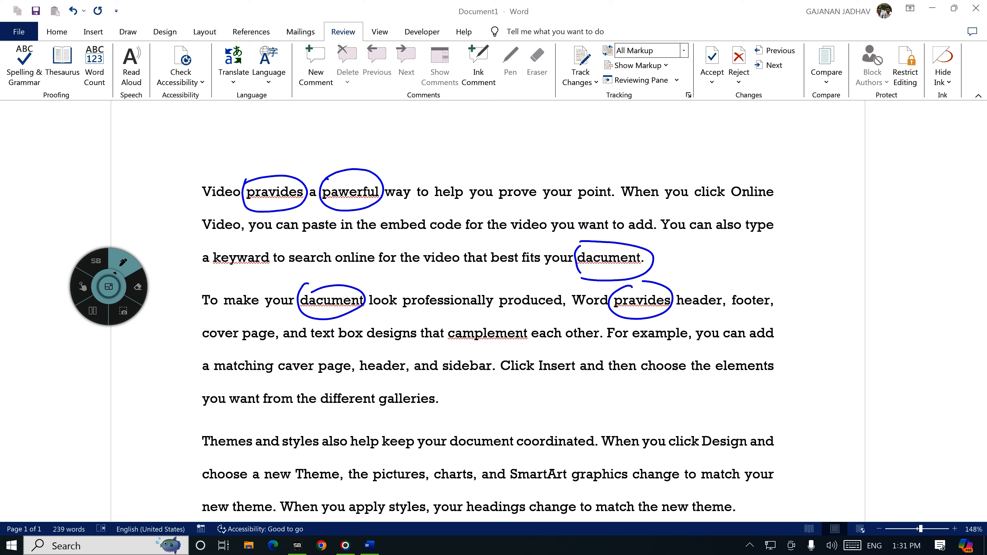
mouse_move(448, 326)
left_mouse_down()
mouse_move(471, 360)
mouse_move(517, 314)
mouse_move(445, 330)
left_mouse_up()
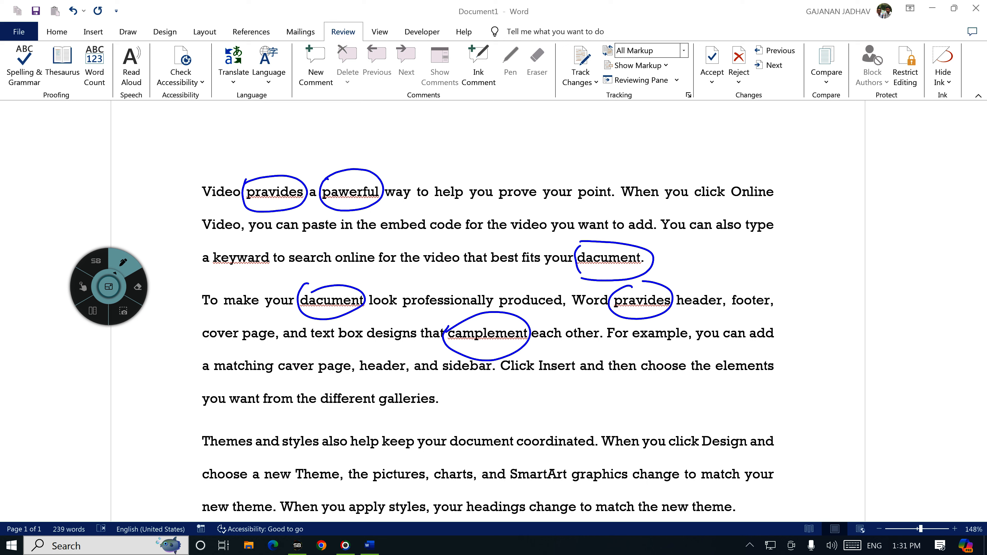
left_click_drag(11, 95, 33, 83)
left_click_drag(7, 48, 28, 90)
mouse_move(39, 48)
left_mouse_down()
mouse_move(42, 92)
mouse_move(29, 90)
mouse_move(6, 58)
left_mouse_up()
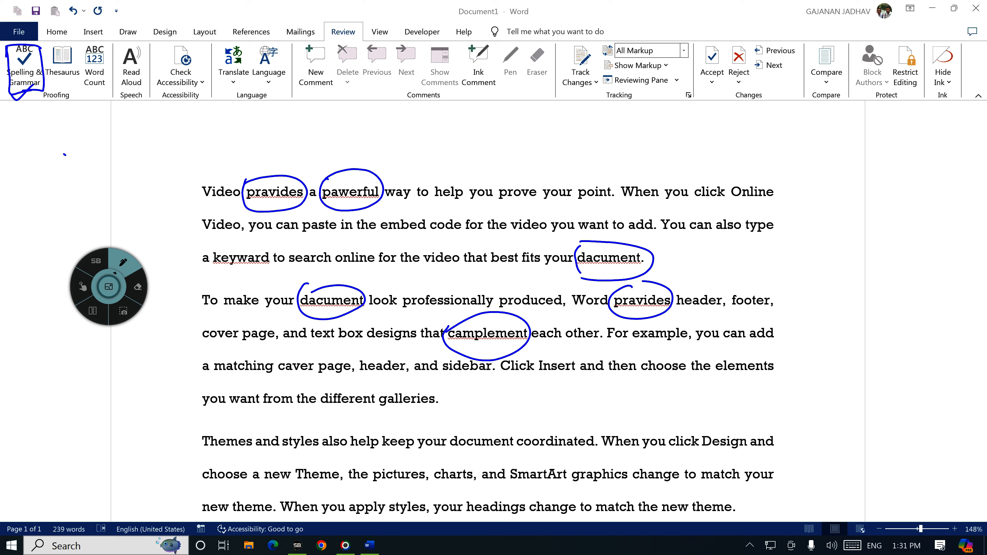
left_click(82, 287)
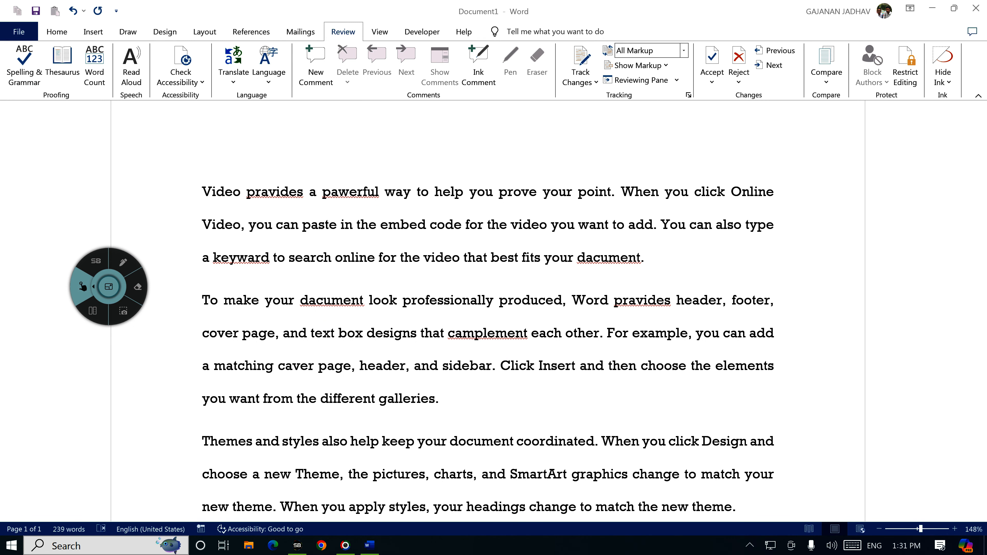
left_click(123, 261)
mouse_move(57, 89)
left_mouse_down()
mouse_move(72, 93)
mouse_move(26, 84)
left_mouse_up()
left_click(83, 286)
- Run the Spelling & Grammar check and replace "dacument" with "document" in the fourth paragraph
key("F7")
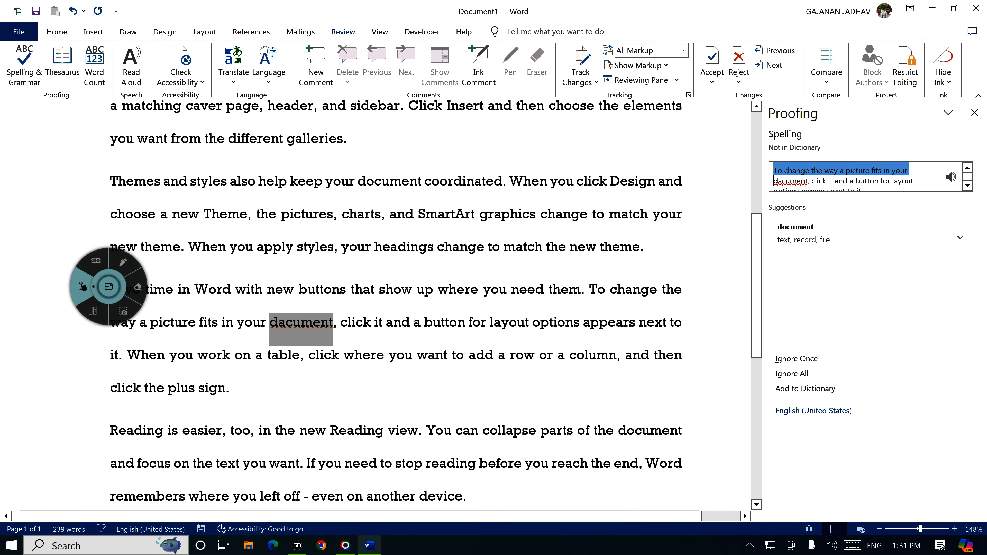
mouse_move(109, 287)
left_mouse_down()
mouse_move(331, 270)
mouse_move(687, 296)
left_mouse_up()
left_click(701, 271)
mouse_move(766, 110)
left_mouse_down()
mouse_move(765, 159)
mouse_move(792, 101)
mouse_move(764, 116)
mouse_move(810, 135)
mouse_move(769, 130)
left_mouse_up()
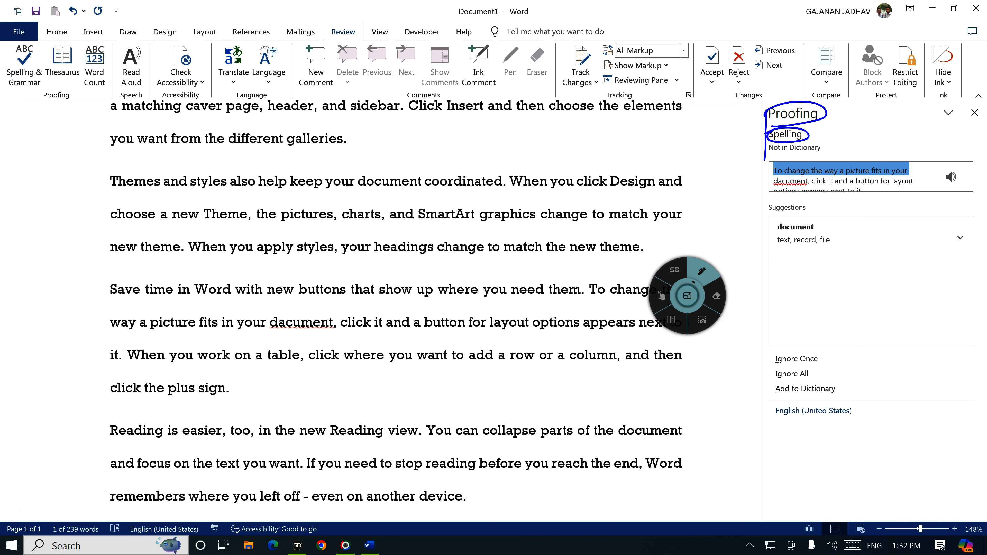
mouse_move(775, 176)
left_mouse_down()
mouse_move(773, 186)
mouse_move(811, 182)
mouse_move(776, 175)
left_mouse_up()
mouse_move(797, 219)
left_mouse_down()
mouse_move(782, 219)
mouse_move(783, 235)
mouse_move(821, 229)
mouse_move(797, 216)
left_mouse_up()
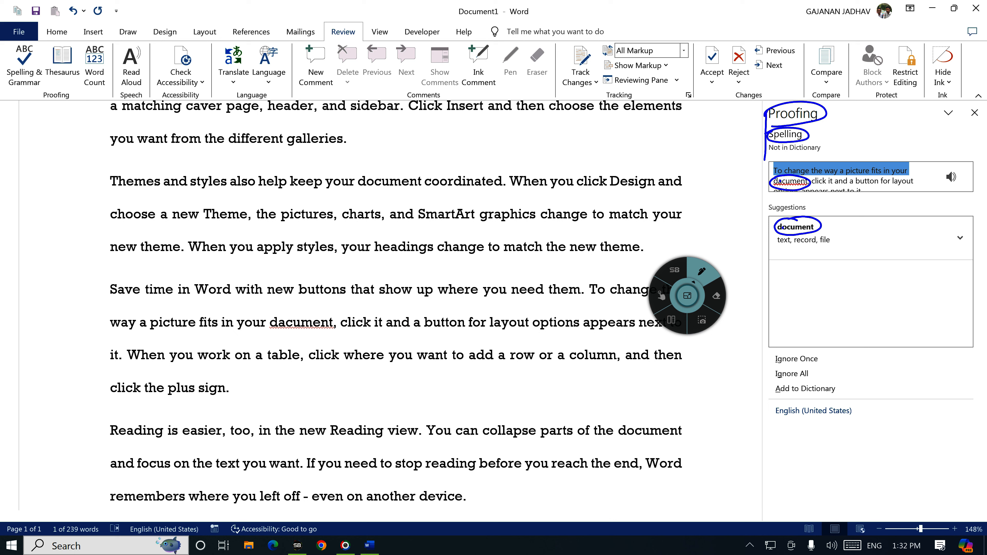
mouse_move(782, 353)
left_mouse_down()
mouse_move(766, 360)
mouse_move(825, 356)
mouse_move(774, 347)
mouse_move(788, 383)
mouse_move(814, 373)
mouse_move(813, 403)
mouse_move(805, 380)
mouse_move(796, 382)
left_mouse_up()
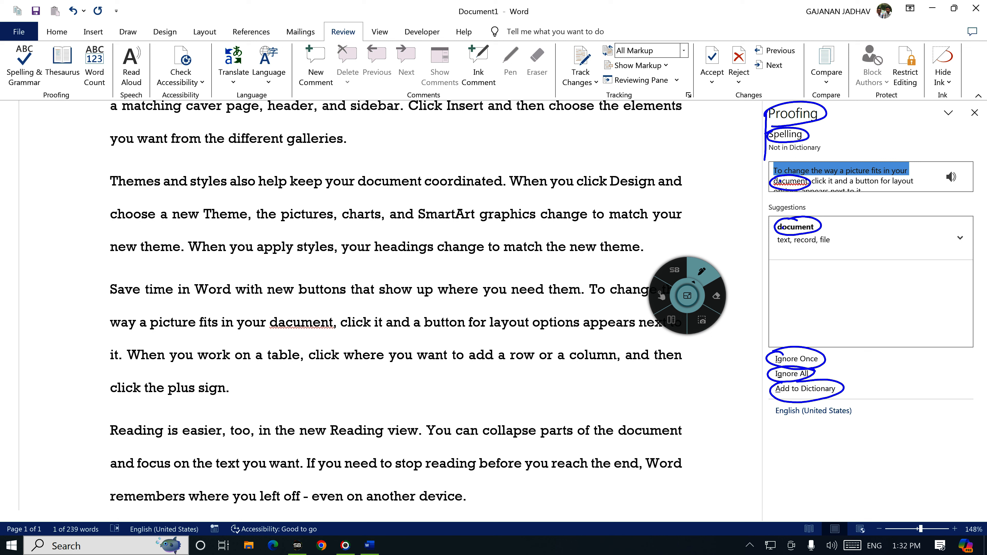
left_click(662, 296)
left_click(701, 272)
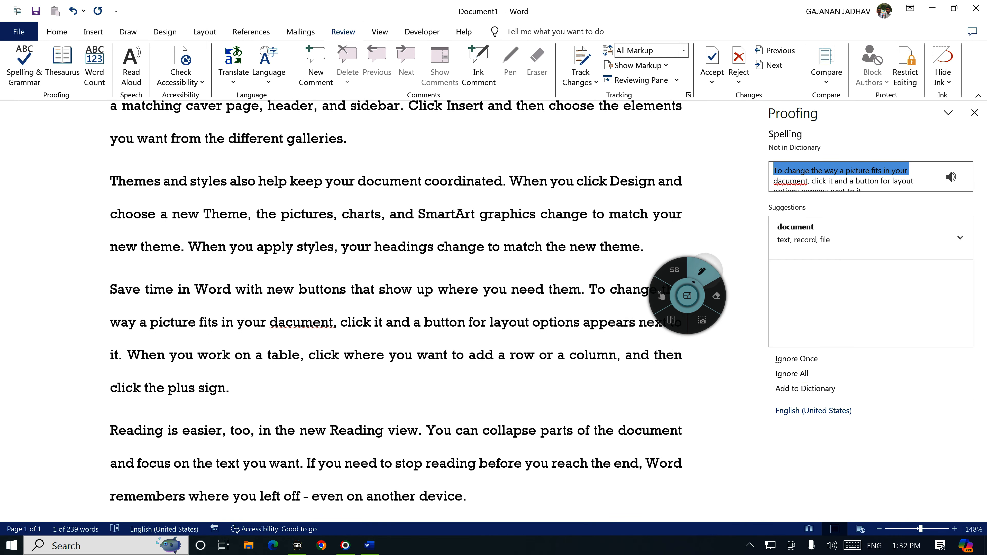
mouse_move(824, 225)
left_mouse_down()
mouse_move(778, 221)
mouse_move(810, 233)
mouse_move(825, 224)
left_mouse_up()
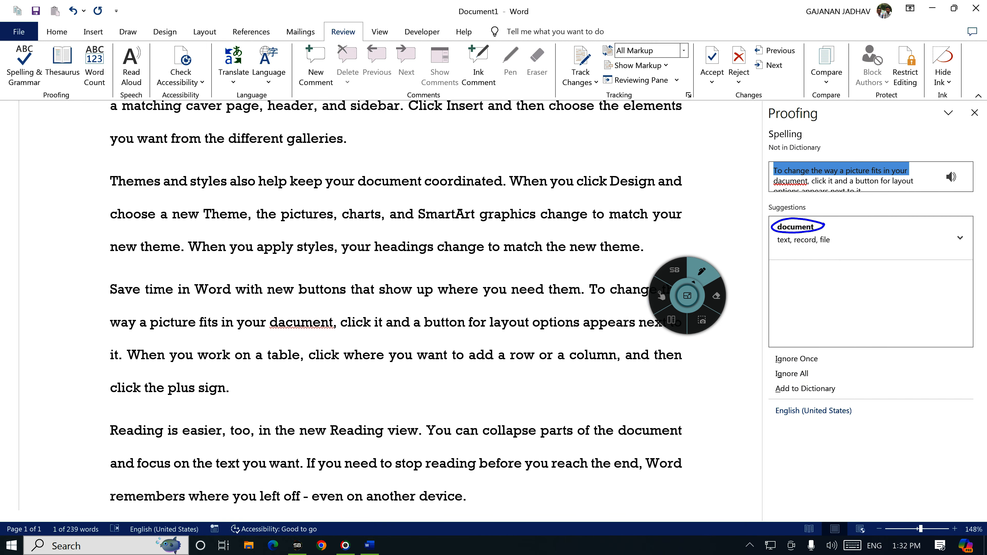
left_click(662, 296)
left_click(795, 227)
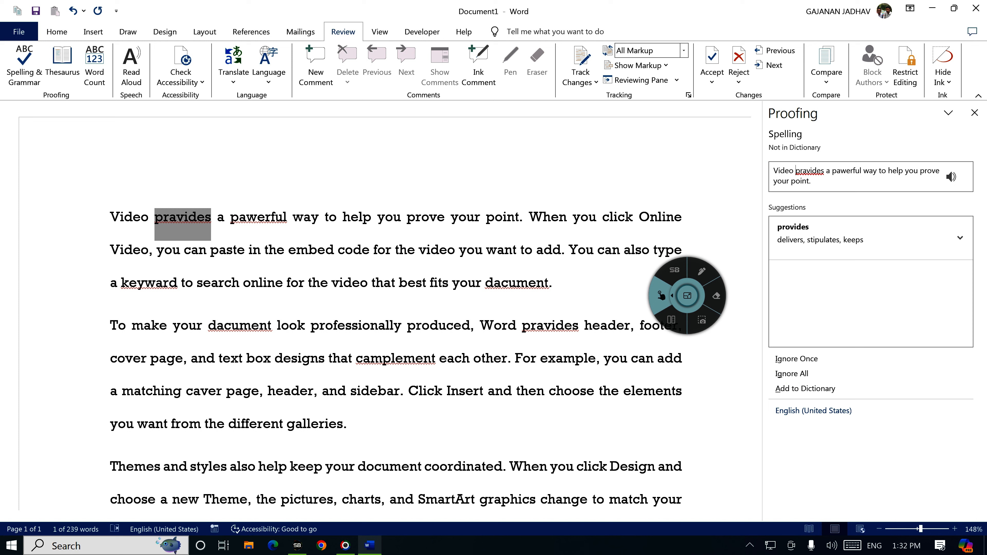
- Accept the suggestion "provides" for the misspelled "pravides" in the first sentence
left_click(701, 271)
mouse_move(818, 163)
left_mouse_down()
mouse_move(794, 169)
mouse_move(822, 166)
mouse_move(811, 163)
left_mouse_up()
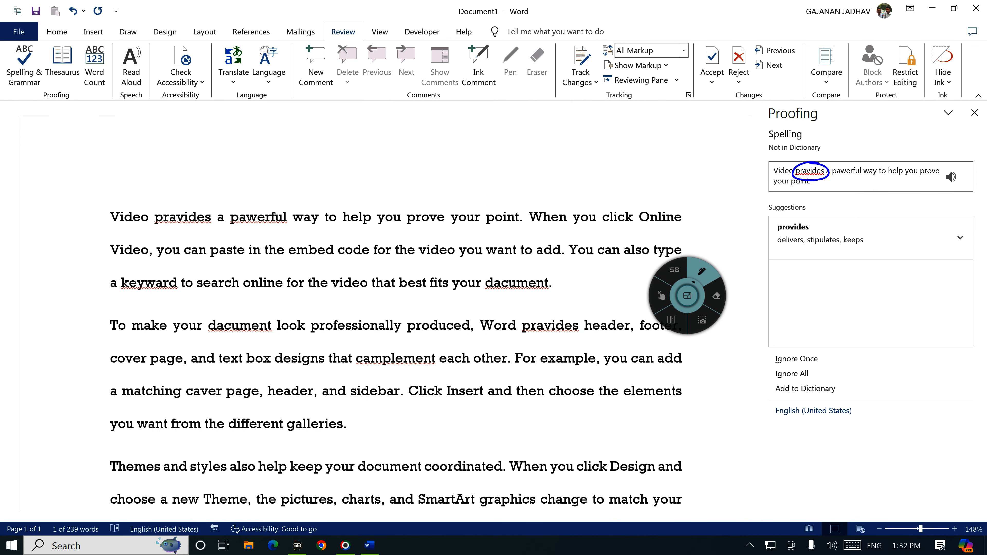
mouse_move(814, 220)
left_mouse_down()
mouse_move(804, 218)
mouse_move(801, 236)
mouse_move(816, 223)
left_mouse_up()
left_click(661, 295)
left_click(793, 227)
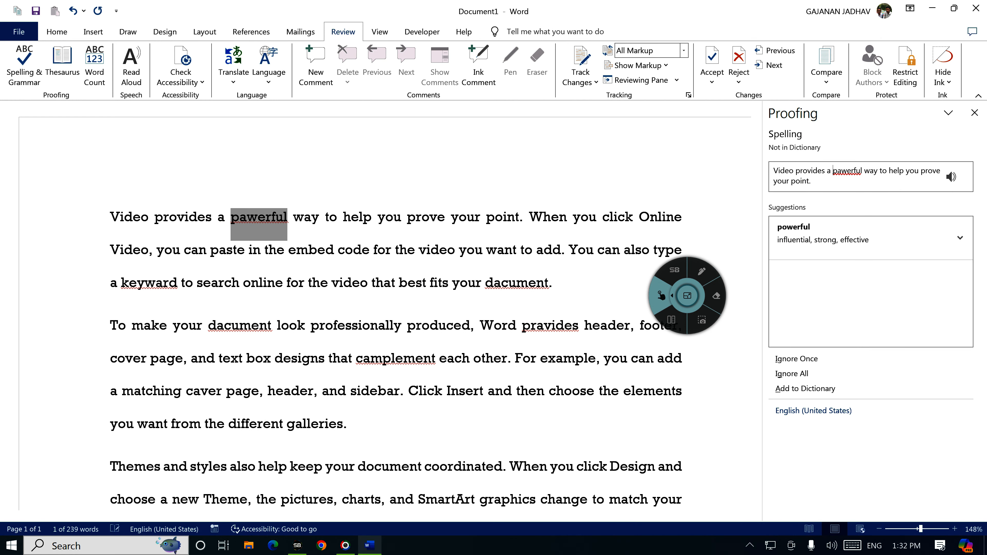
- Accept the suggestions "powerful", "key ward", "document", "provides" and "complement" for the remaining flagged words in the first two paragraphs
left_click(793, 227)
left_click(792, 227)
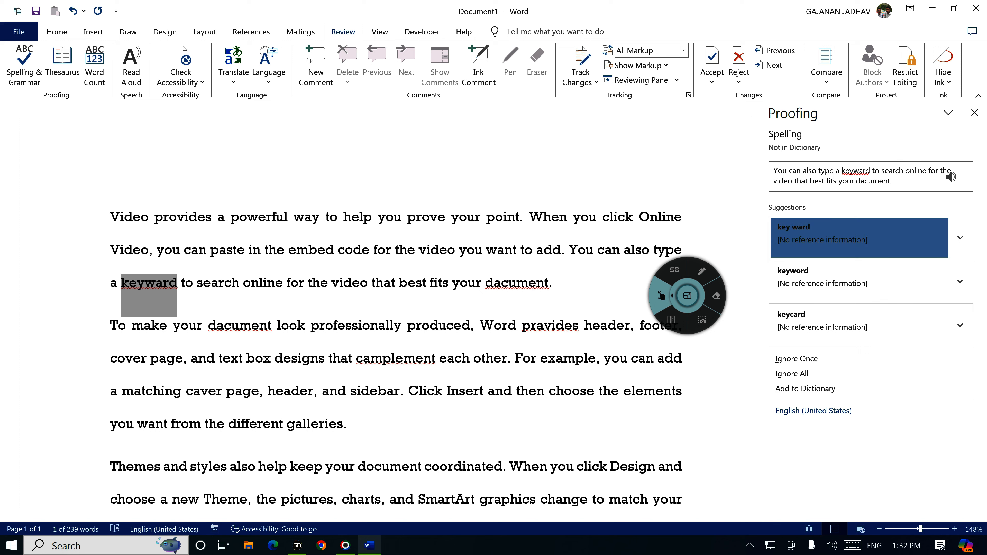
left_click(792, 227)
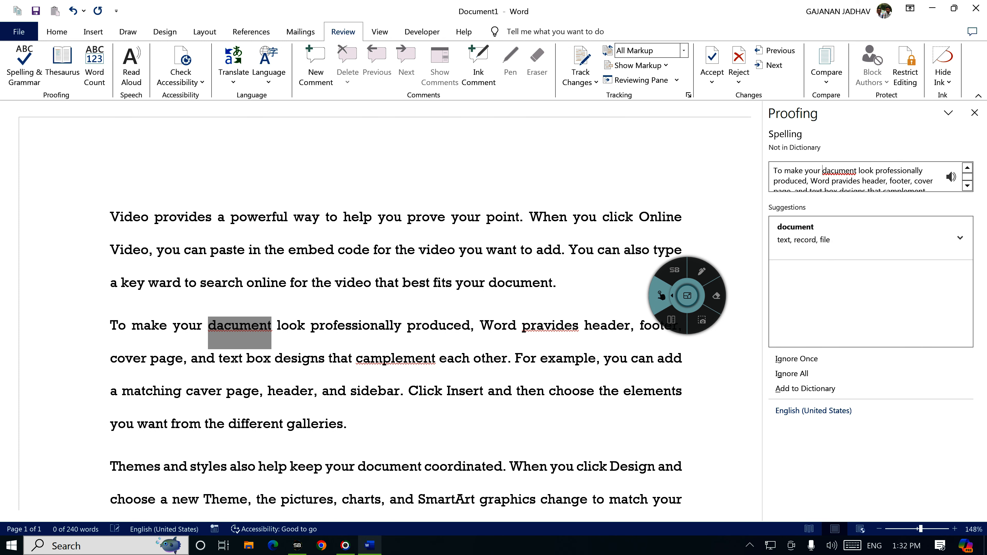
left_click(793, 227)
left_click(793, 227)
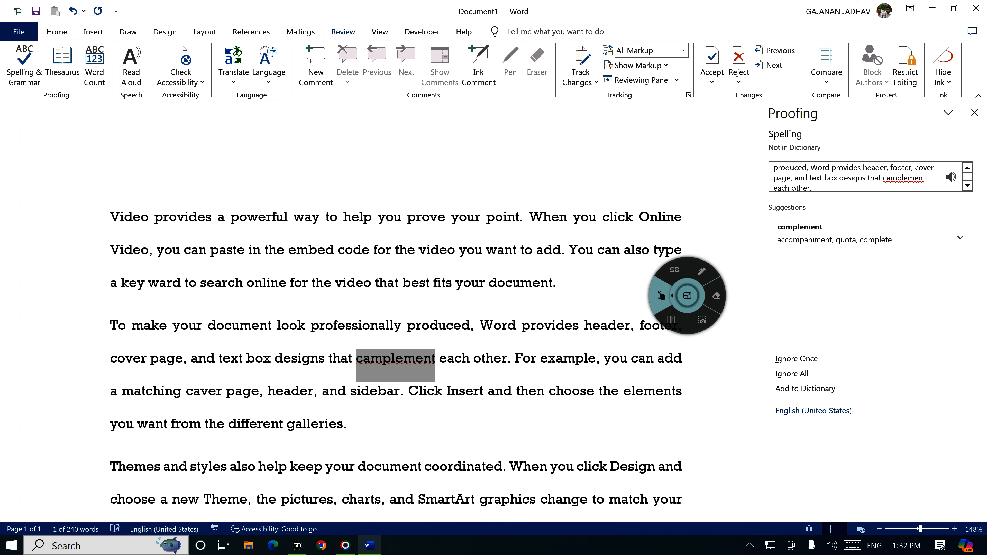
left_click(792, 227)
- Dismiss the completion message of the spelling and grammar check
mouse_move(687, 296)
left_mouse_down()
mouse_move(617, 331)
mouse_move(319, 319)
mouse_move(155, 261)
left_mouse_up()
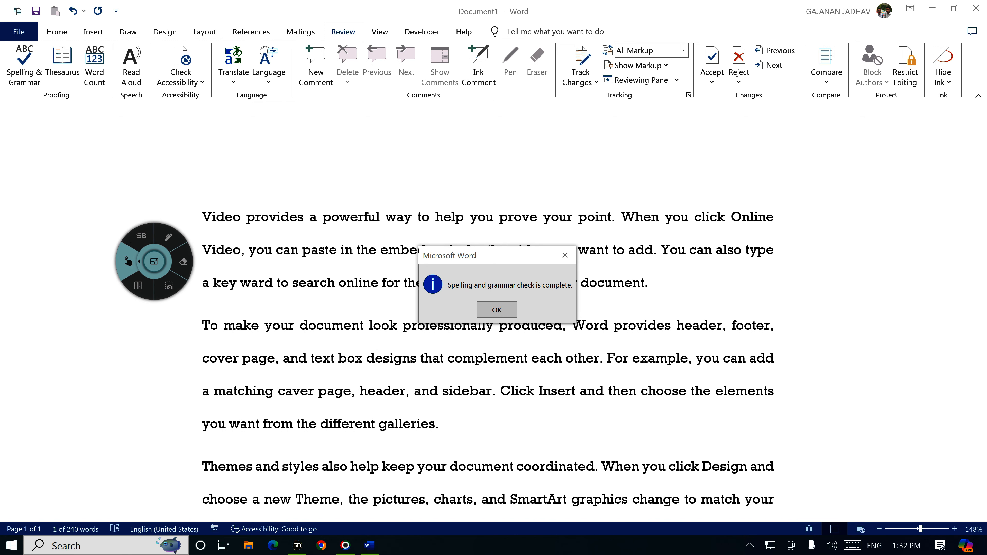
left_click(168, 236)
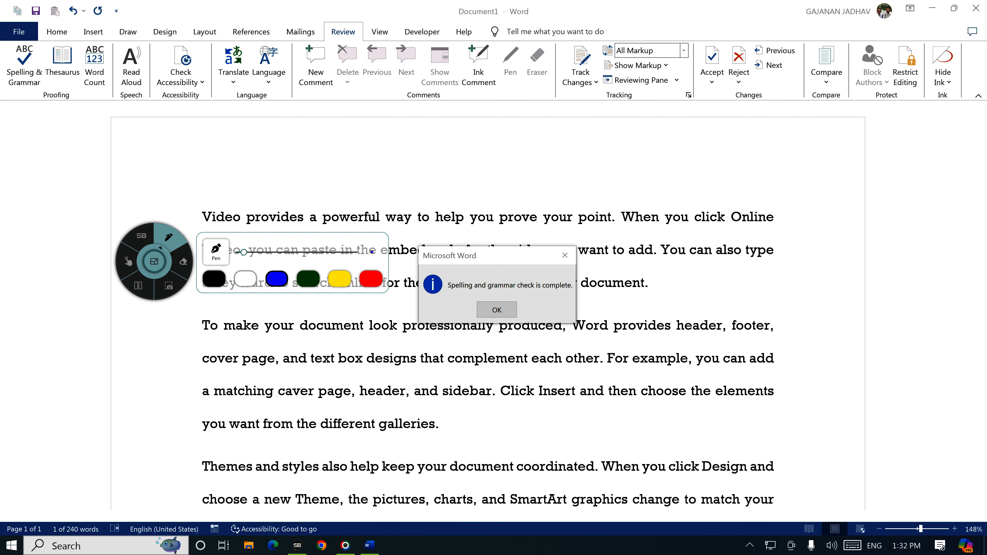
mouse_move(419, 246)
left_mouse_down()
mouse_move(420, 318)
mouse_move(492, 325)
mouse_move(574, 289)
mouse_move(447, 278)
mouse_move(500, 293)
mouse_move(572, 293)
left_mouse_up()
left_click(556, 293)
mouse_move(502, 300)
left_mouse_down()
mouse_move(507, 317)
mouse_move(504, 302)
left_mouse_up()
left_click(129, 261)
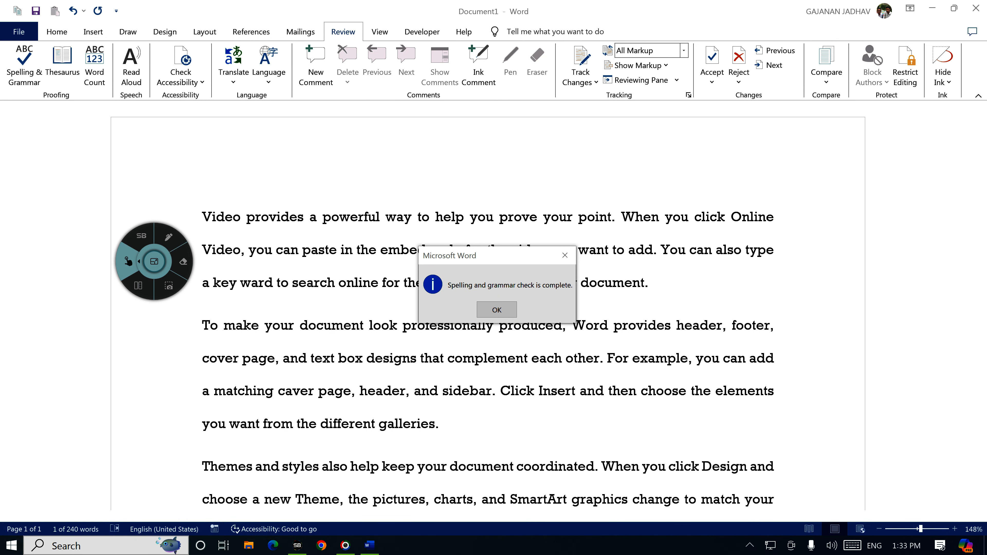
key("Return")
scroll(487, 311, "down", 7)
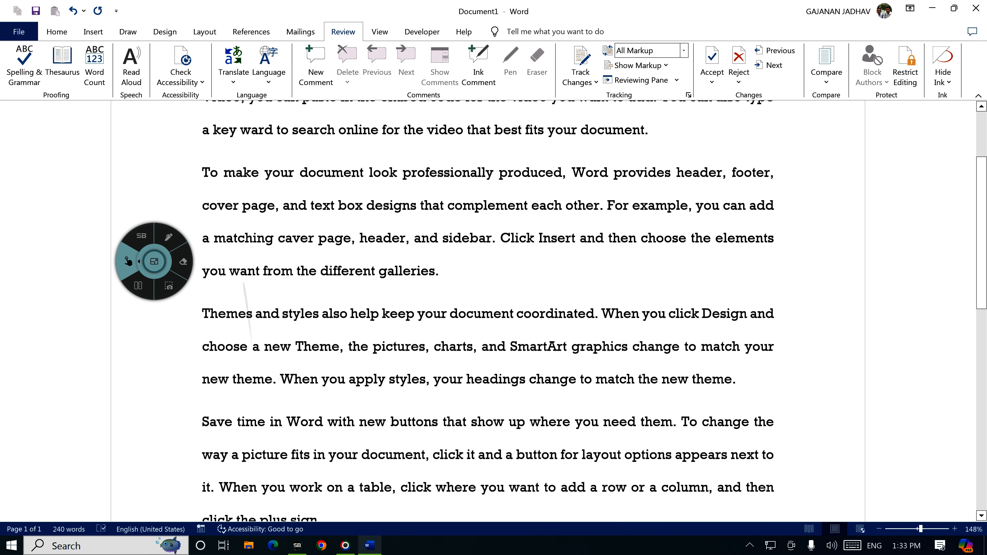
scroll(488, 311, "up", 7)
scroll(487, 311, "down", 1)
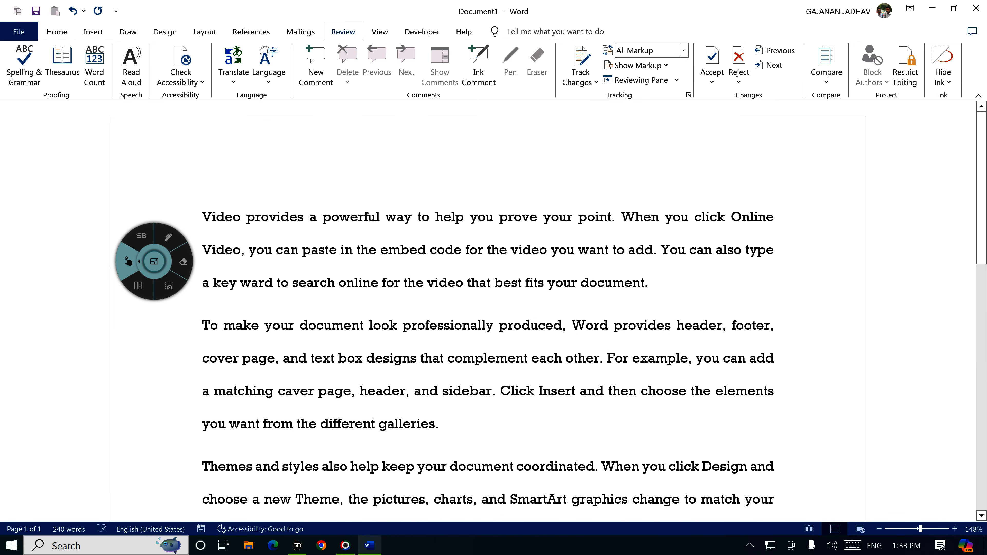
left_click(168, 236)
mouse_move(18, 97)
left_mouse_down()
mouse_move(37, 76)
mouse_move(46, 90)
mouse_move(82, 80)
mouse_move(53, 50)
left_mouse_up()
left_click(128, 261)
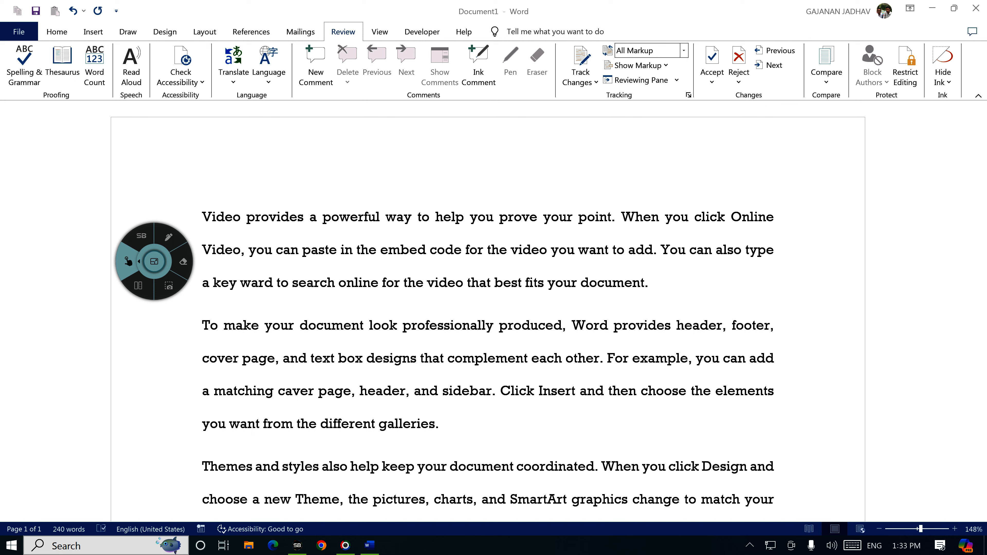
- Look up the word "powerful" from the first sentence in the Thesaurus
double_click(351, 216)
left_click(290, 237)
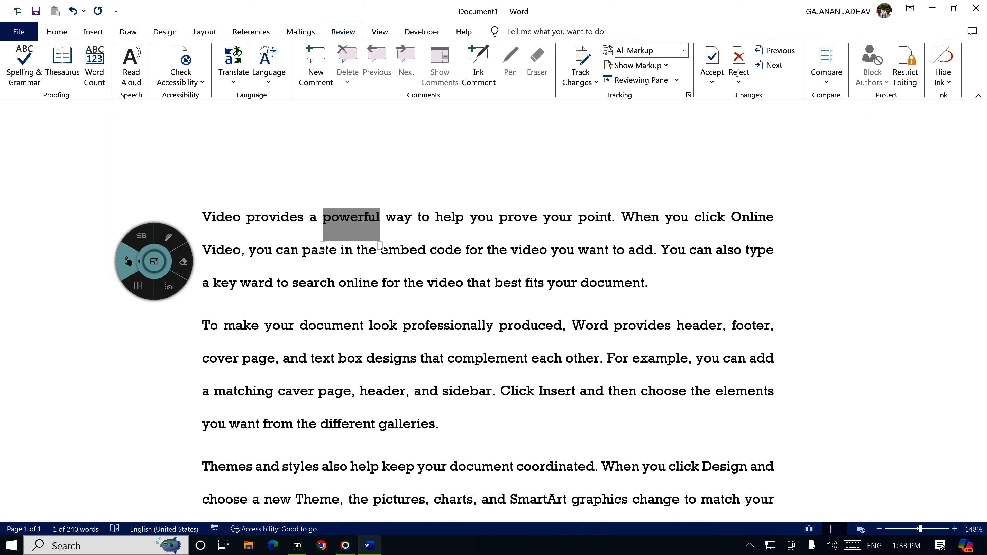
left_click(168, 237)
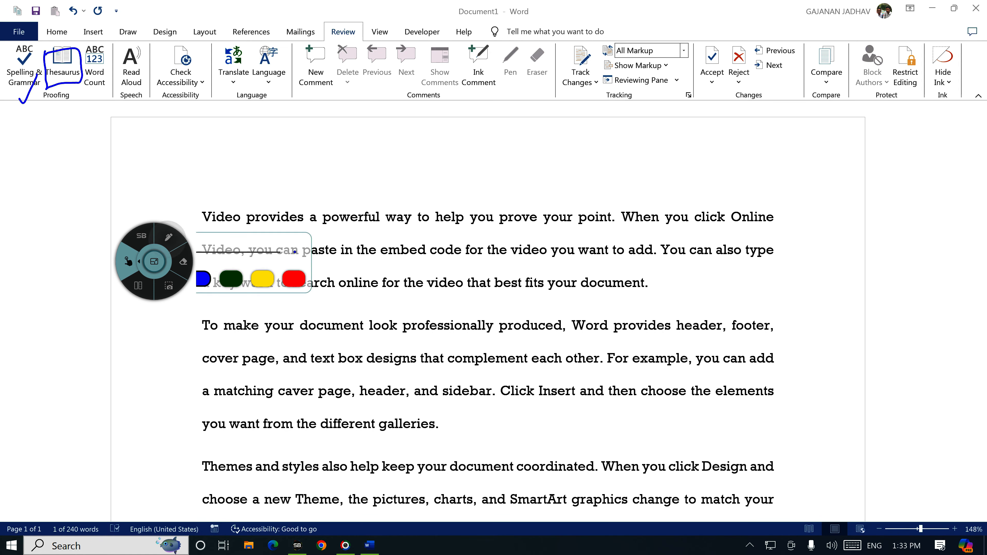
mouse_move(44, 47)
left_mouse_down()
mouse_move(84, 88)
mouse_move(42, 47)
left_mouse_up()
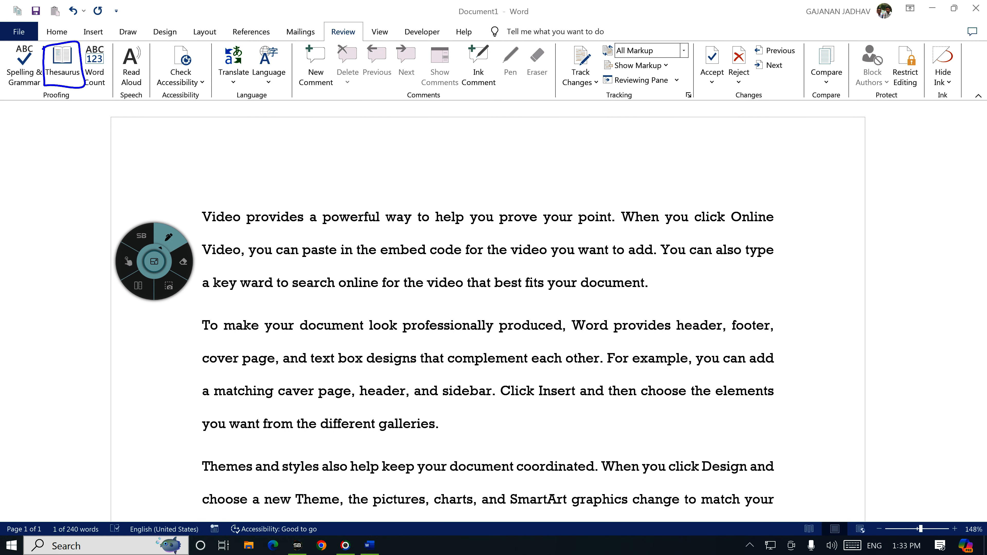
left_click(129, 261)
left_click(63, 62)
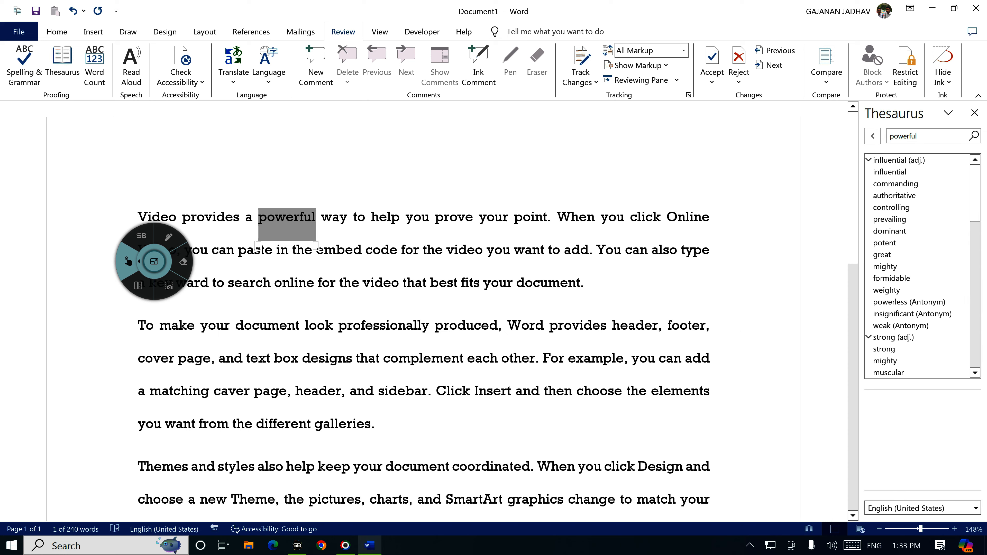
- Mark the Thesaurus synonyms for "powerful" with the annotation pen and close the results
mouse_move(154, 261)
left_mouse_down()
mouse_move(648, 287)
mouse_move(728, 256)
left_mouse_up()
left_click(743, 232)
mouse_move(867, 156)
left_mouse_down()
mouse_move(866, 317)
mouse_move(938, 384)
mouse_move(959, 173)
mouse_move(867, 153)
mouse_move(858, 185)
left_mouse_up()
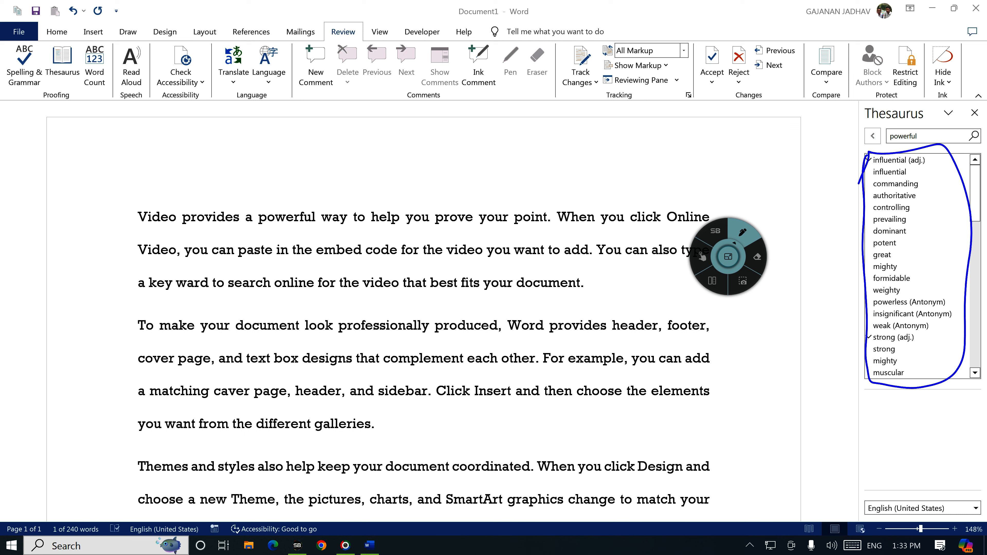
mouse_move(919, 130)
left_mouse_down()
mouse_move(890, 158)
mouse_move(878, 190)
mouse_move(885, 391)
left_mouse_up()
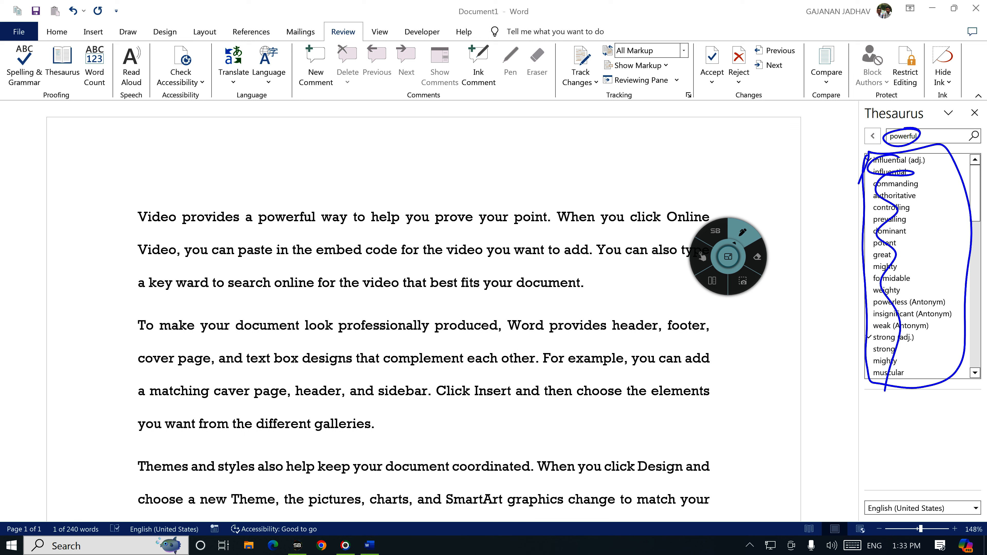
left_click(702, 256)
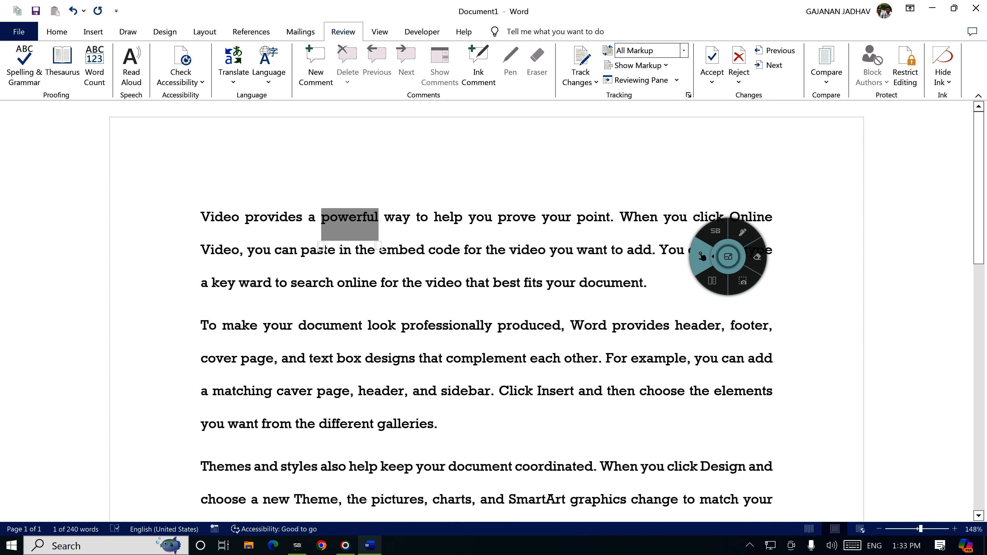
mouse_move(701, 257)
left_mouse_down()
mouse_move(405, 232)
mouse_move(108, 185)
left_mouse_up()
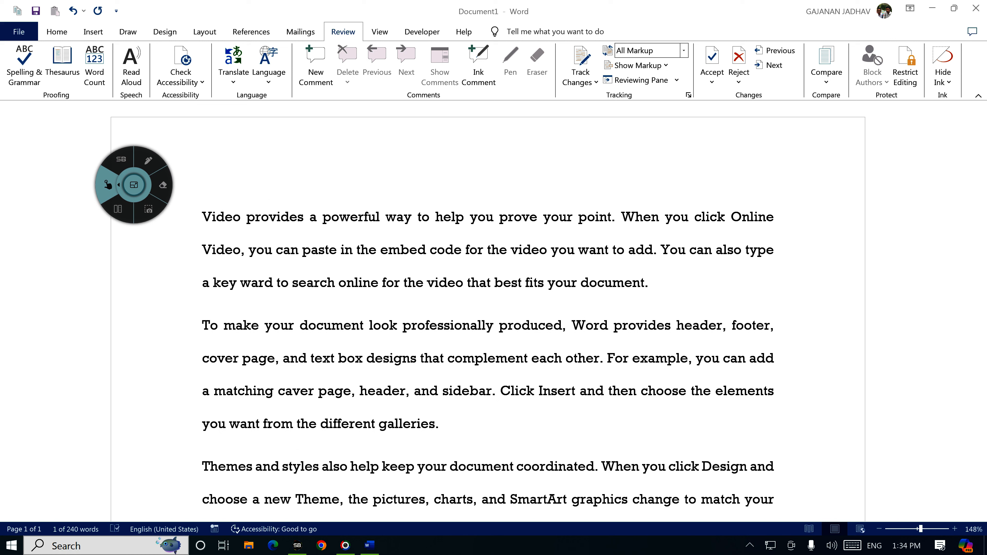
- Deselect the word, place the cursor after "Video" in the second line and open the document's Word Count statistics
left_click(242, 250)
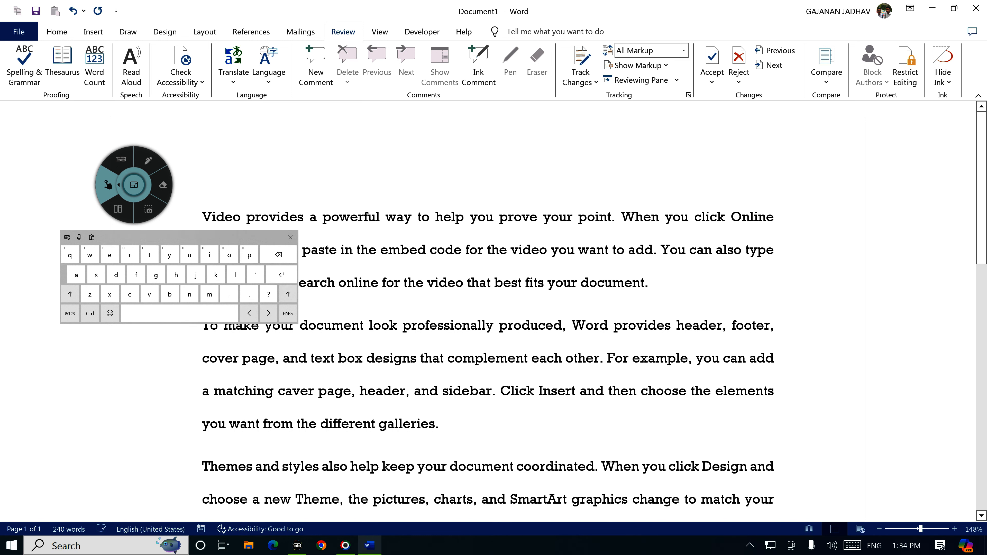
left_click(290, 237)
left_click(148, 161)
mouse_move(82, 45)
left_mouse_down()
mouse_move(80, 90)
mouse_move(112, 65)
mouse_move(73, 45)
left_mouse_up()
left_click(108, 185)
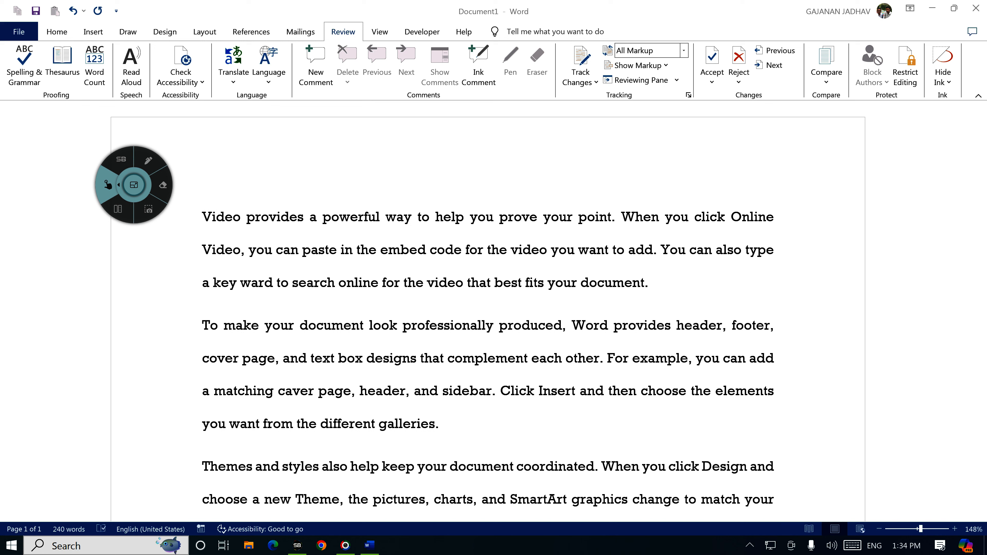
left_click(94, 65)
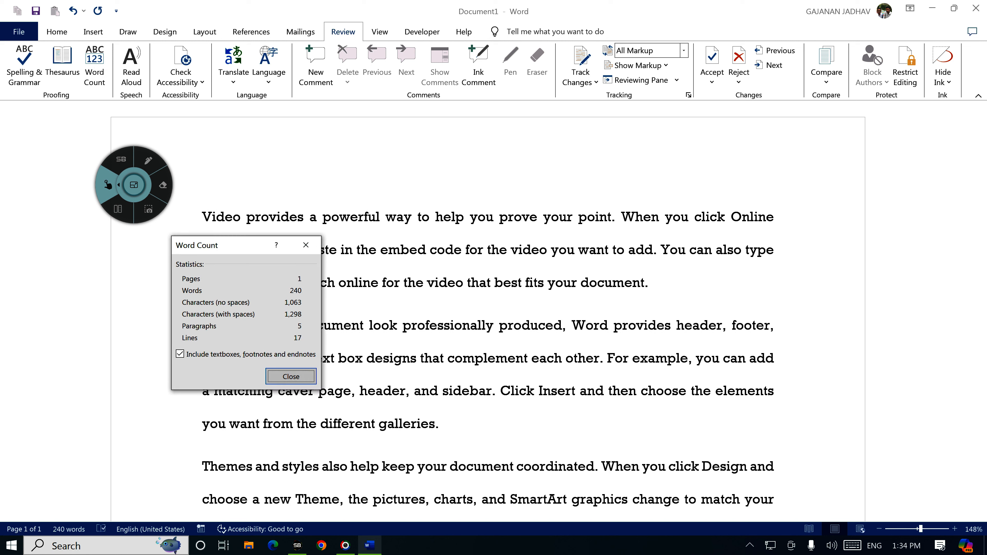
- Underline each Word Count statistic from pages to lines with the annotation pen, and close the statistics
left_click(148, 160)
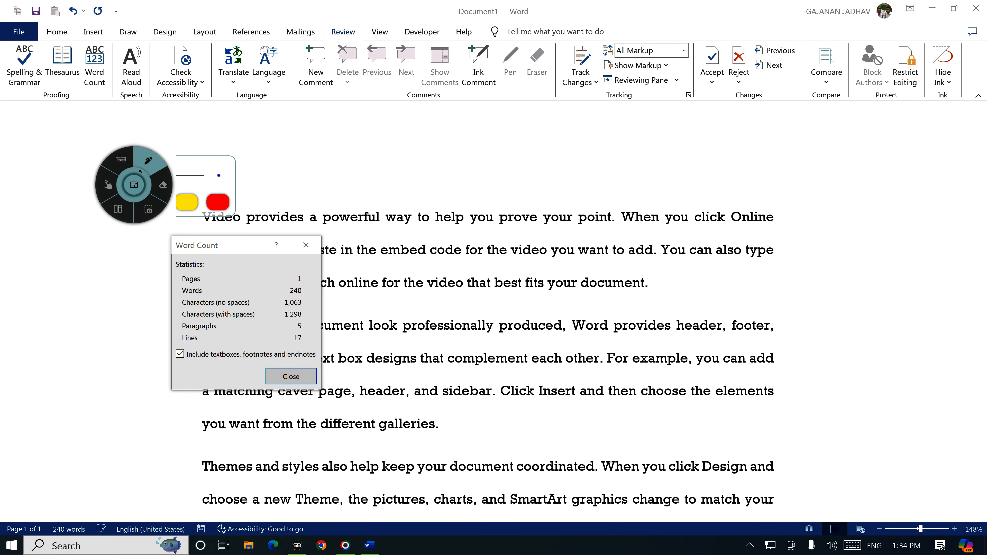
left_click_drag(177, 282, 319, 283)
mouse_move(175, 294)
left_mouse_down()
mouse_move(317, 298)
mouse_move(235, 309)
mouse_move(306, 308)
left_mouse_up()
left_click_drag(171, 321, 314, 319)
left_click_drag(182, 332, 319, 331)
left_click_drag(175, 344, 326, 348)
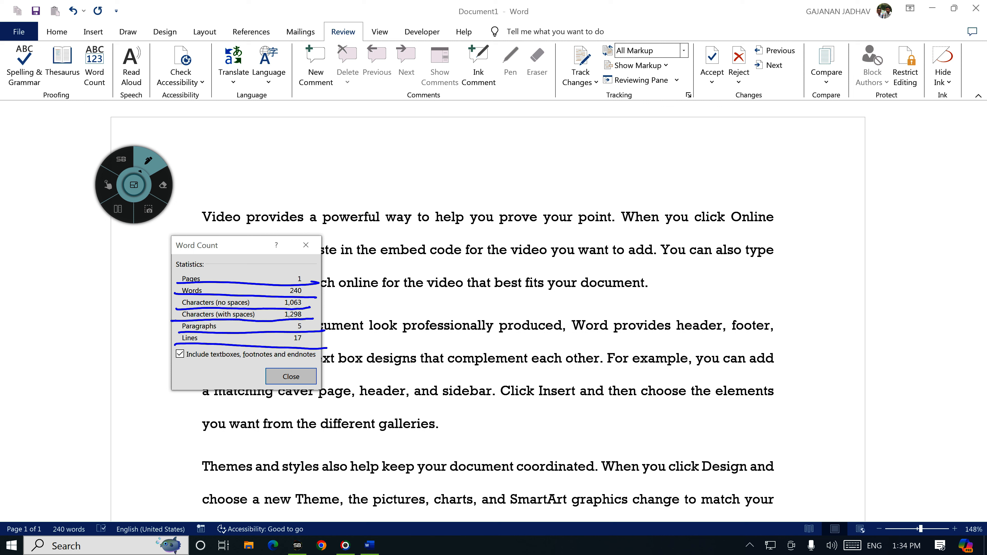
mouse_move(314, 281)
left_mouse_down()
mouse_move(176, 273)
mouse_move(265, 376)
left_mouse_up()
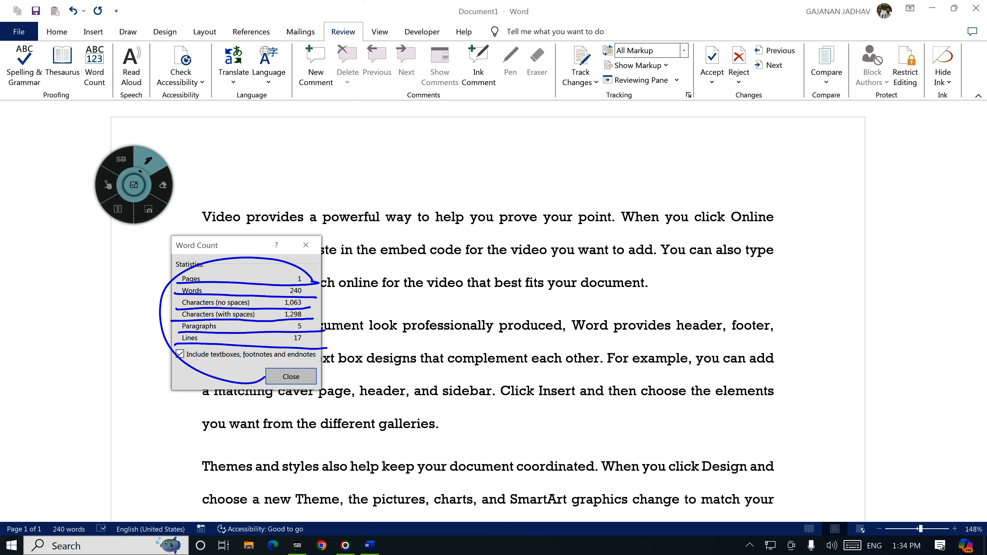
left_click(108, 185)
left_click(291, 376)
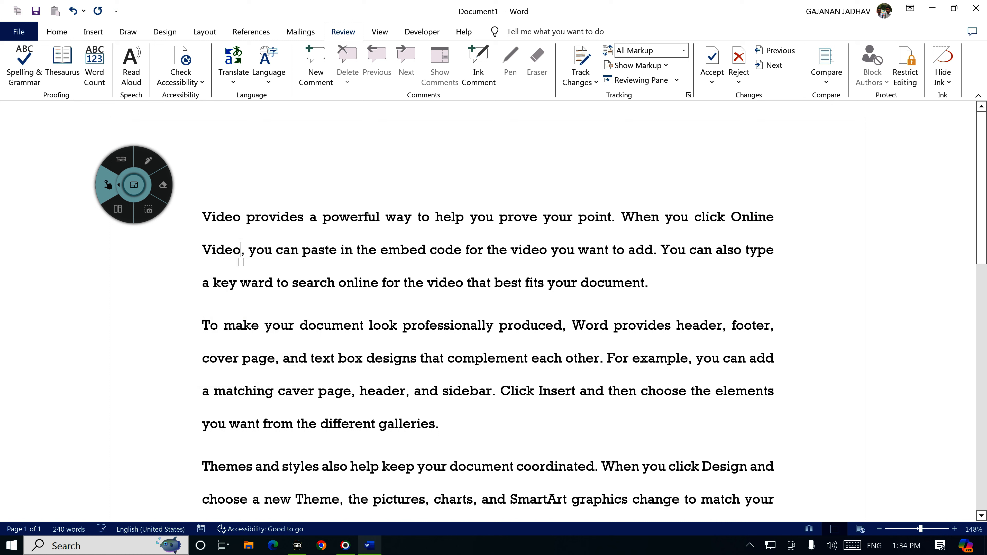
- Circle the Read Aloud command with the annotation pen, have the document read aloud and stop the reading
left_click(148, 161)
mouse_move(118, 43)
left_mouse_down()
mouse_move(124, 91)
mouse_move(143, 45)
left_mouse_up()
left_click(108, 186)
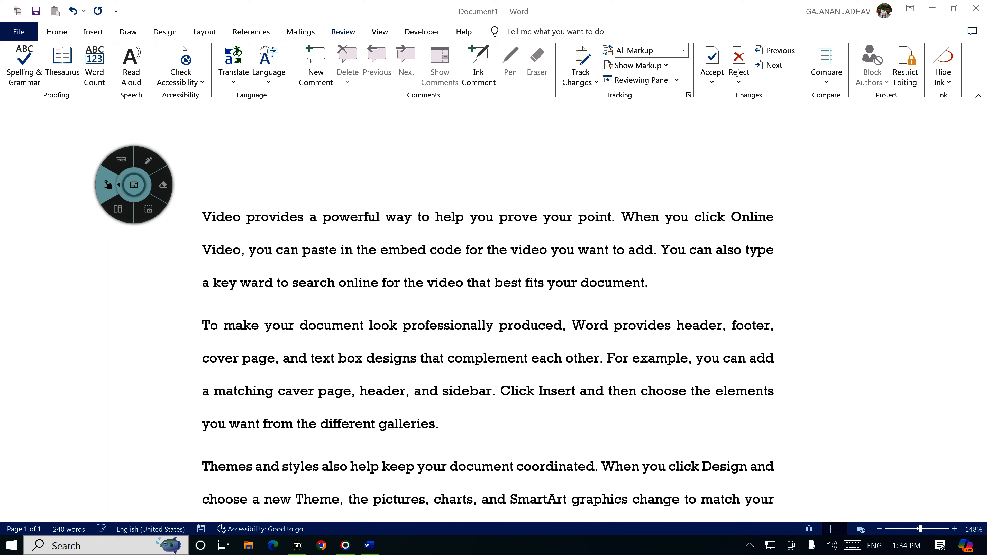
left_click(149, 159)
mouse_move(116, 58)
left_mouse_down()
mouse_move(143, 87)
mouse_move(117, 45)
left_mouse_up()
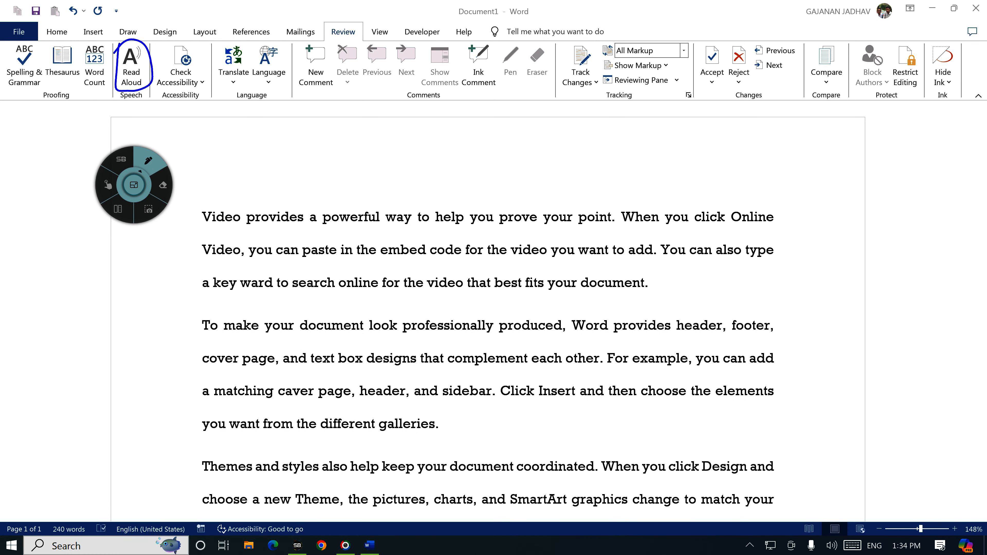
left_click(108, 185)
left_click(132, 62)
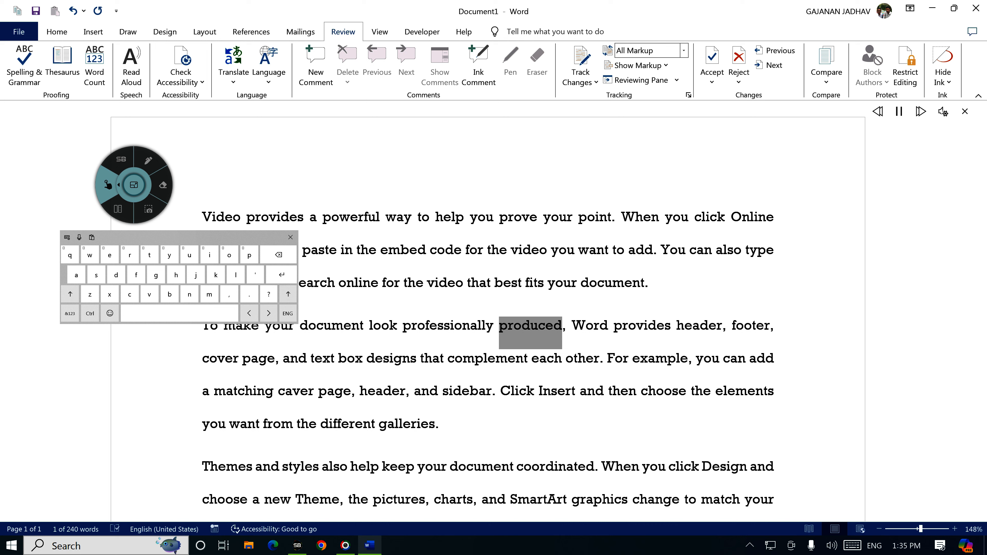
left_click(138, 70)
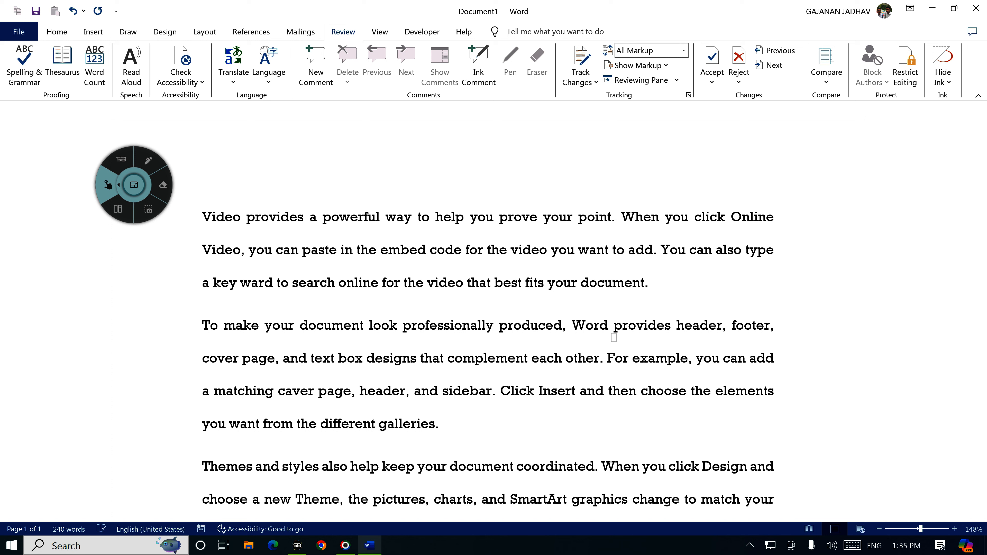
- Run the accessibility check on the document and mark its inspection results with the annotation pen
left_click(148, 160)
mouse_move(163, 48)
left_mouse_down()
mouse_move(204, 102)
mouse_move(171, 42)
mouse_move(152, 47)
left_mouse_up()
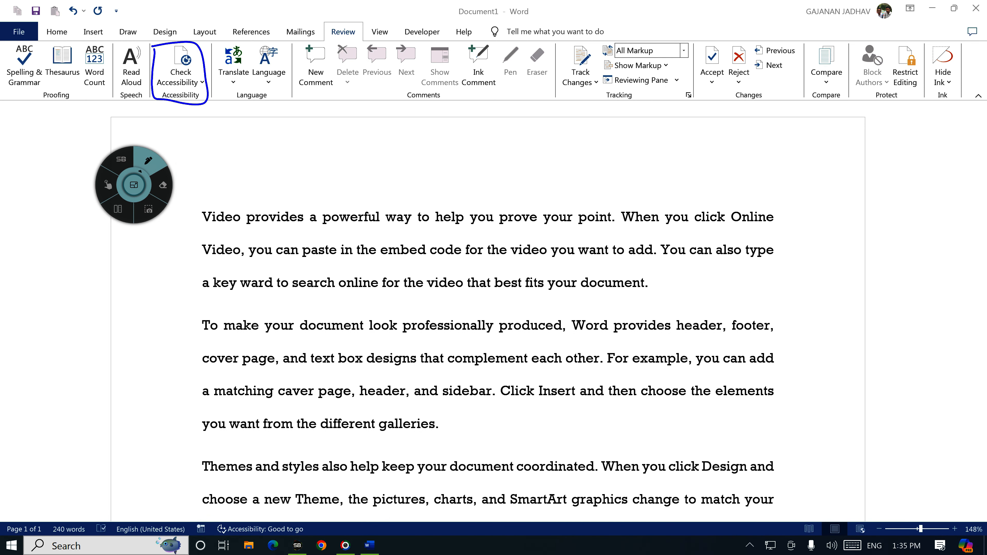
left_click(108, 185)
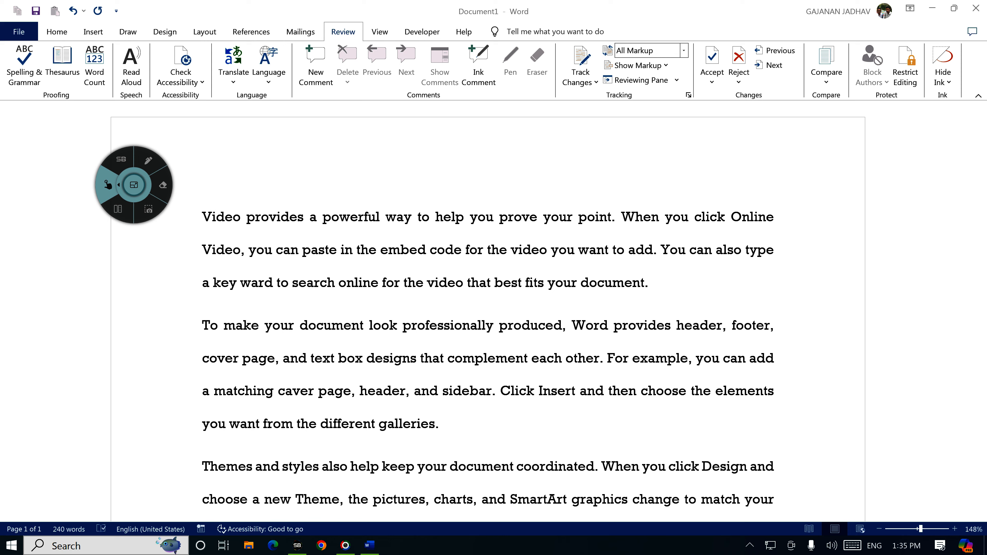
left_click(181, 64)
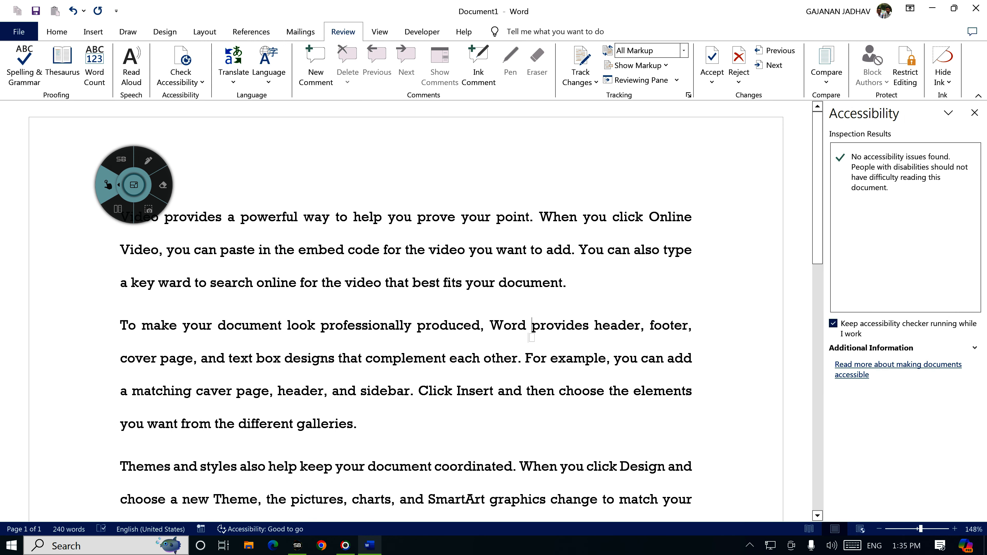
left_click(148, 160)
mouse_move(822, 111)
left_mouse_down()
mouse_move(934, 429)
mouse_move(983, 242)
mouse_move(903, 115)
mouse_move(840, 131)
mouse_move(918, 164)
mouse_move(952, 160)
mouse_move(861, 146)
mouse_move(845, 158)
left_mouse_up()
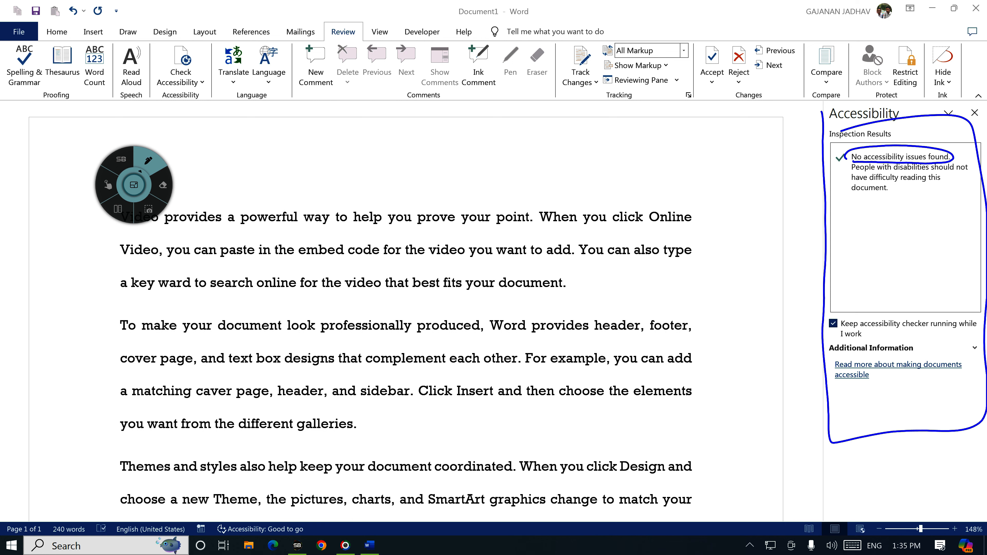
left_click(108, 185)
- Insert a 2" by 2" rectangle shape over the second paragraph
left_click(93, 31)
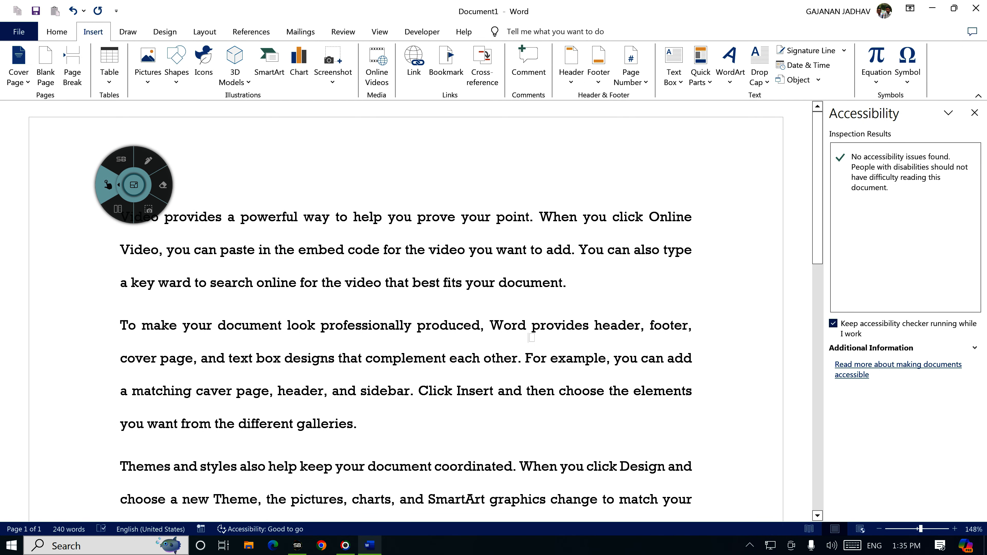
left_click(147, 66)
left_click(176, 63)
left_click(231, 113)
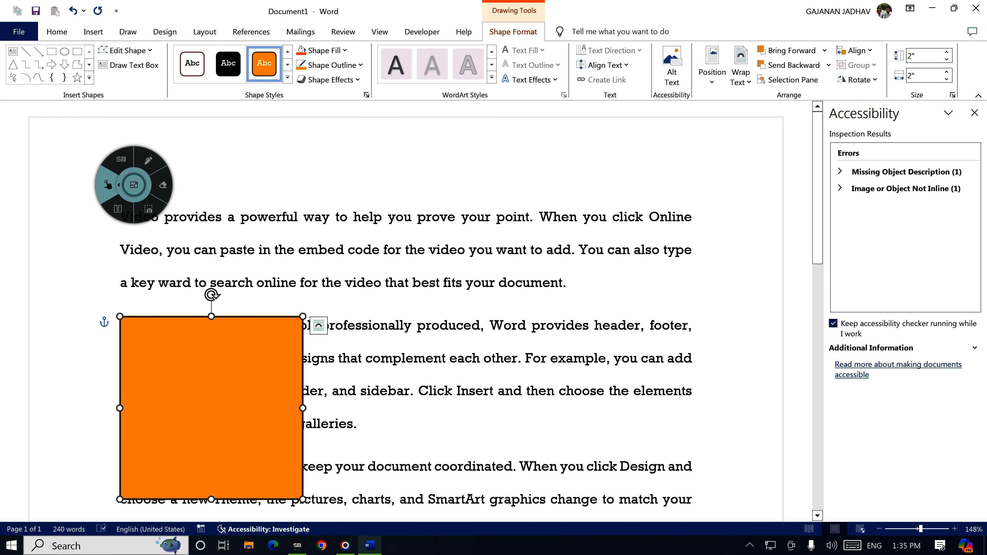
- Return to the review tools and circle the Check Accessibility command with the annotation pen
left_click(148, 160)
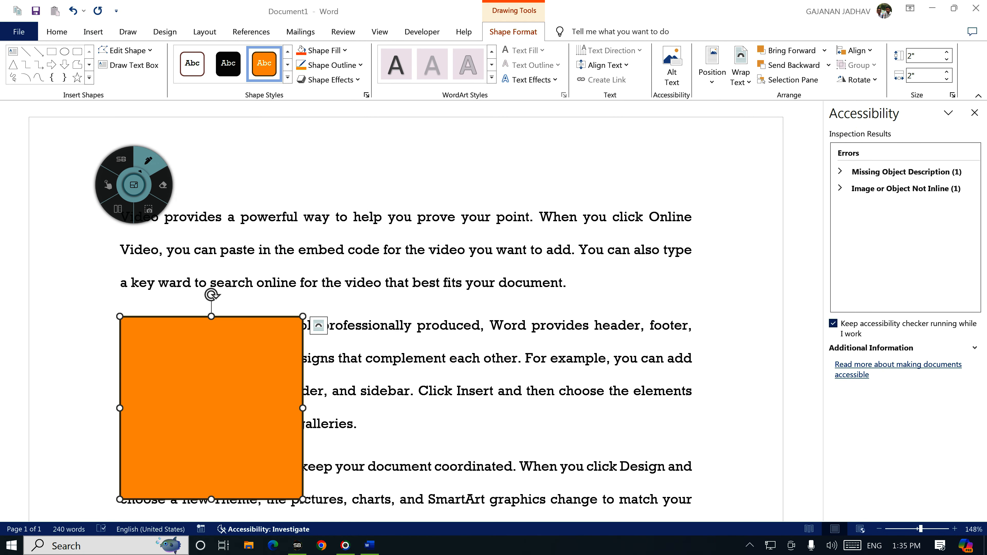
mouse_move(348, 20)
left_mouse_down()
mouse_move(349, 42)
mouse_move(358, 24)
left_mouse_up()
left_click(107, 185)
left_click(343, 32)
left_click(148, 160)
mouse_move(189, 36)
left_mouse_down()
mouse_move(170, 41)
mouse_move(206, 96)
mouse_move(177, 36)
left_mouse_up()
left_click(108, 185)
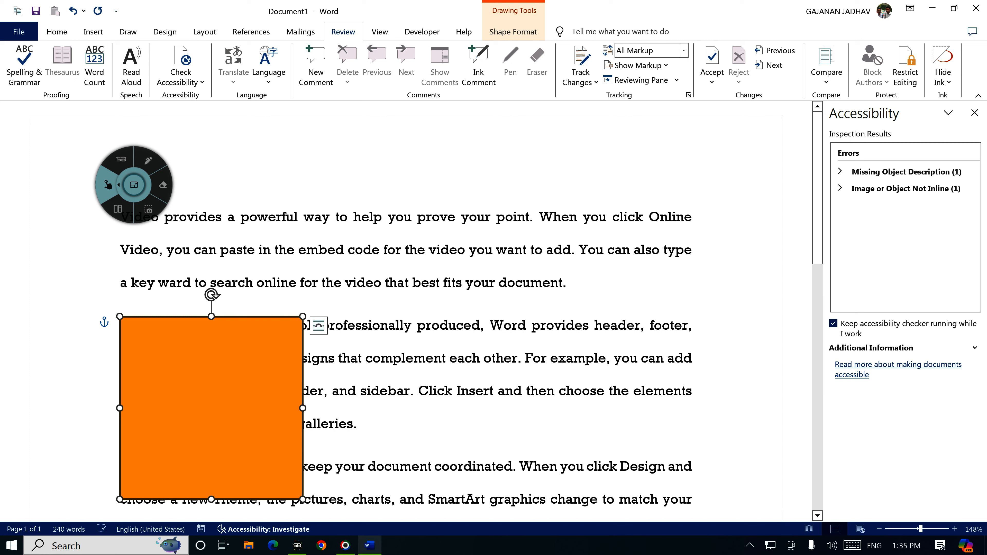
- Mark the missing description and not-inline errors in the accessibility results, and circle the rectangle, with the annotation pen
left_click(148, 160)
left_click_drag(839, 166, 842, 178)
left_click_drag(271, 344, 252, 327)
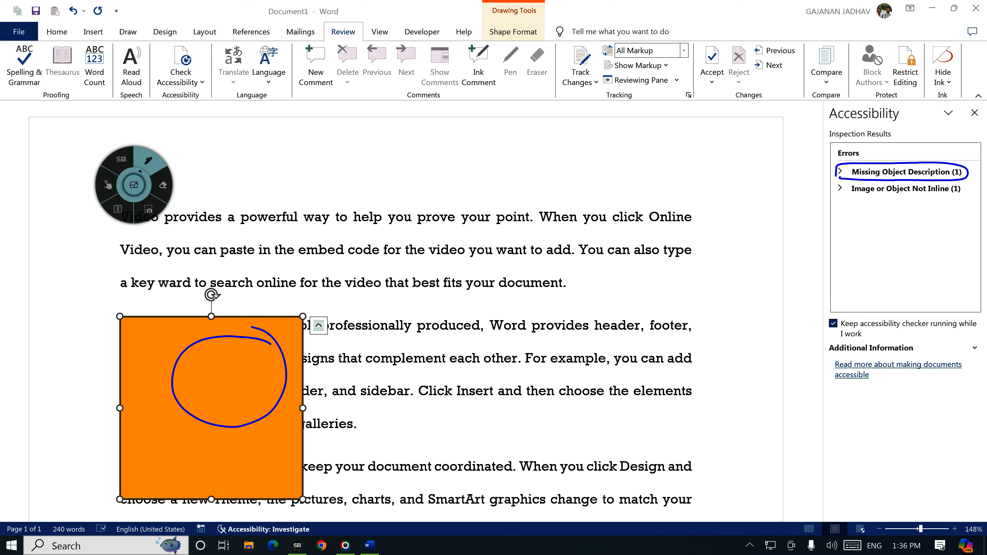
left_click_drag(848, 202, 959, 198)
left_click(108, 184)
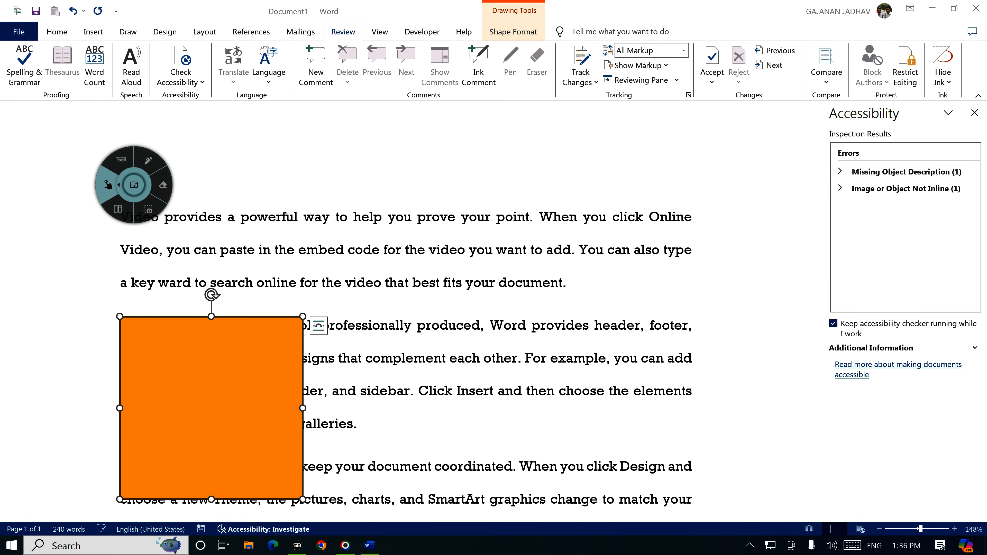
- Set the orange rectangle's layout to In Line with Text
left_click(318, 326)
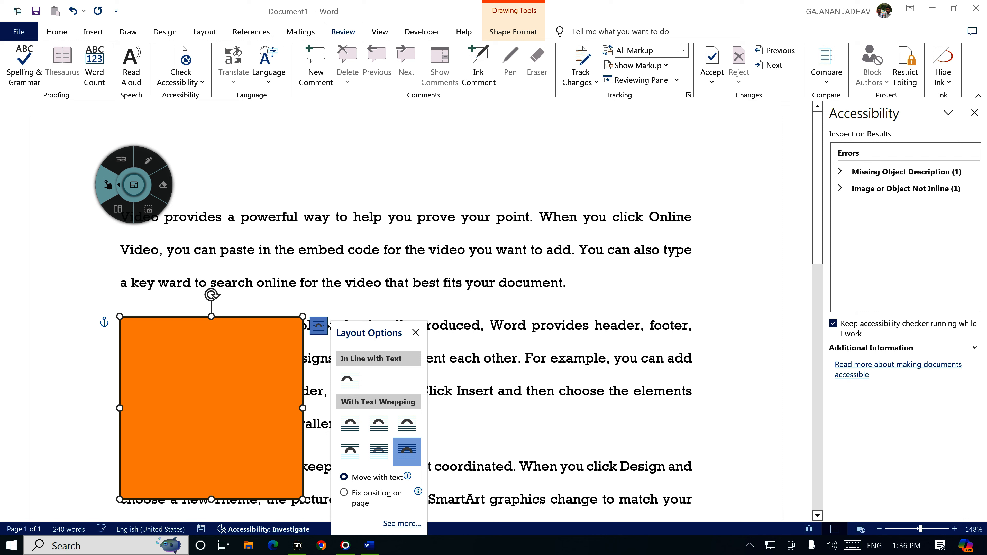
right_click(350, 378)
left_click(350, 379)
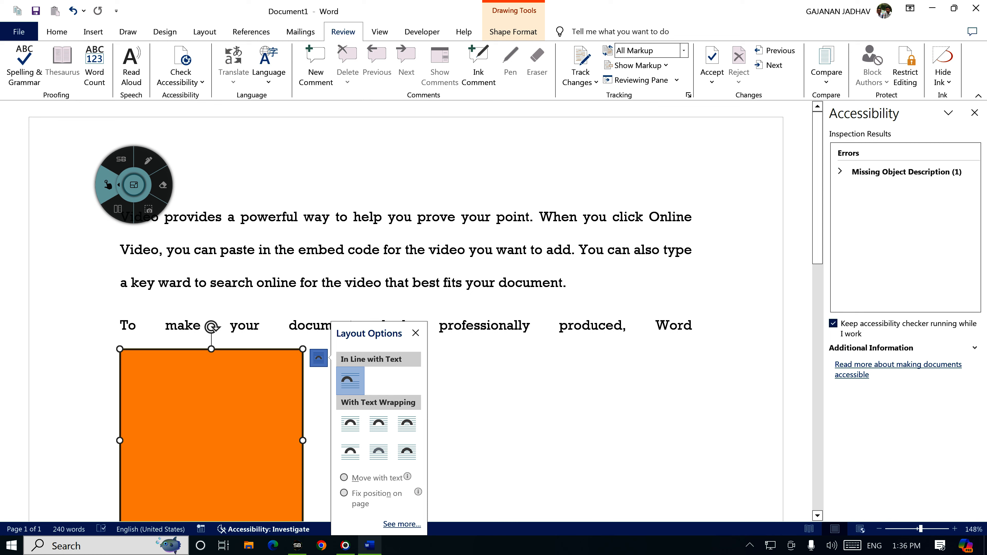
- Mark the updated accessibility error list with the annotation pen and close the inspection results
left_click(148, 160)
mouse_move(843, 190)
left_mouse_down()
mouse_move(955, 187)
mouse_move(916, 182)
mouse_move(852, 204)
mouse_move(874, 216)
left_mouse_up()
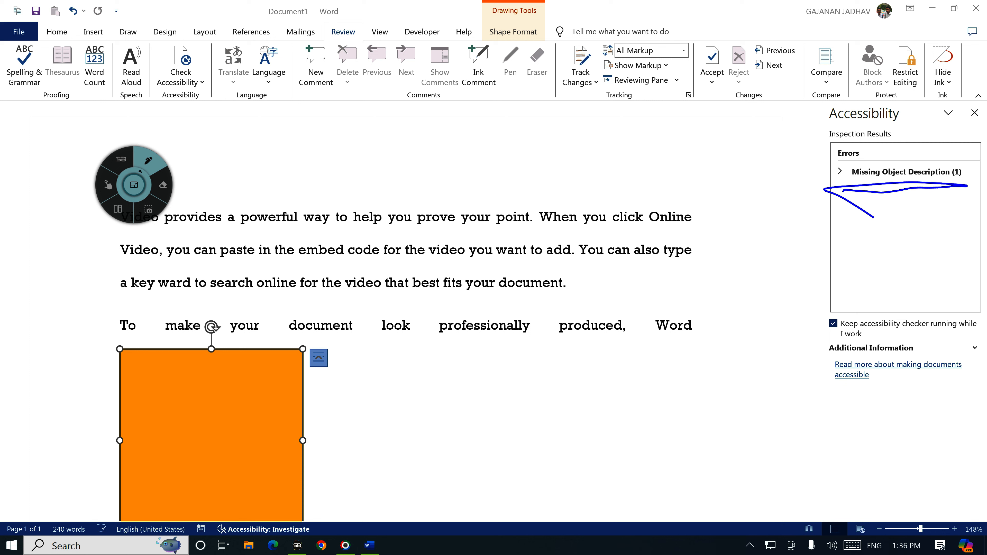
left_click(107, 184)
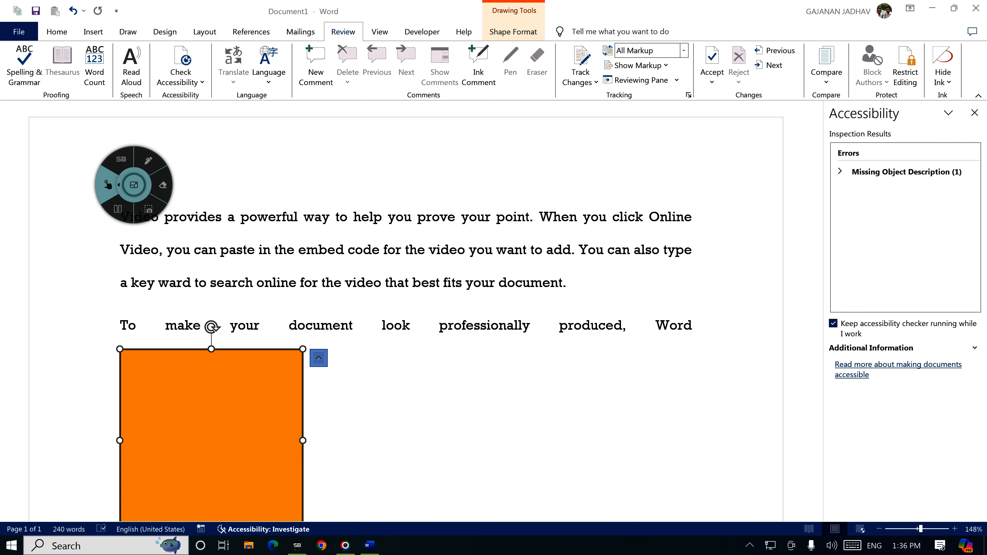
left_click(975, 113)
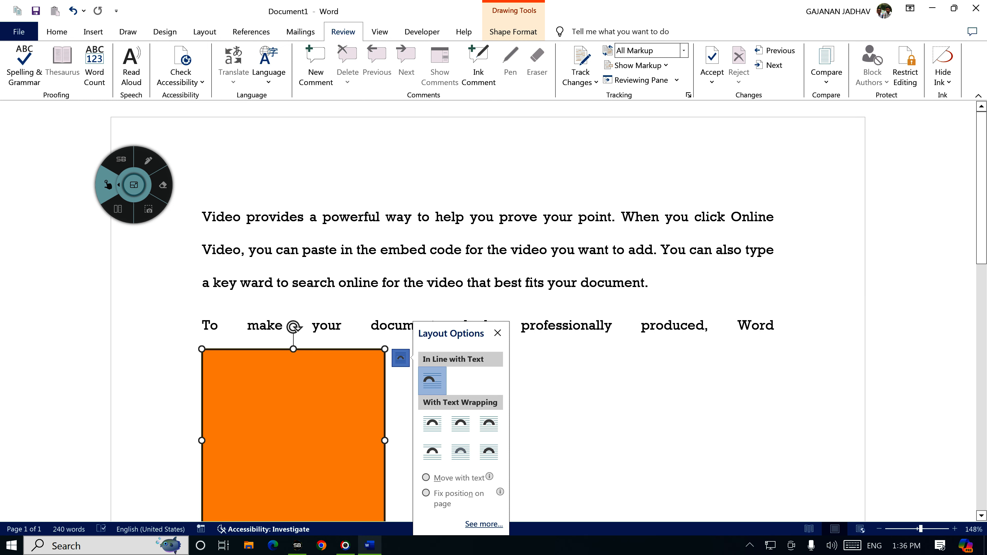
- Circle the Check Accessibility command with the annotation pen and undo back to the text without the orange rectangle
left_click(148, 160)
mouse_move(174, 47)
left_mouse_down()
mouse_move(206, 58)
mouse_move(178, 42)
left_mouse_up()
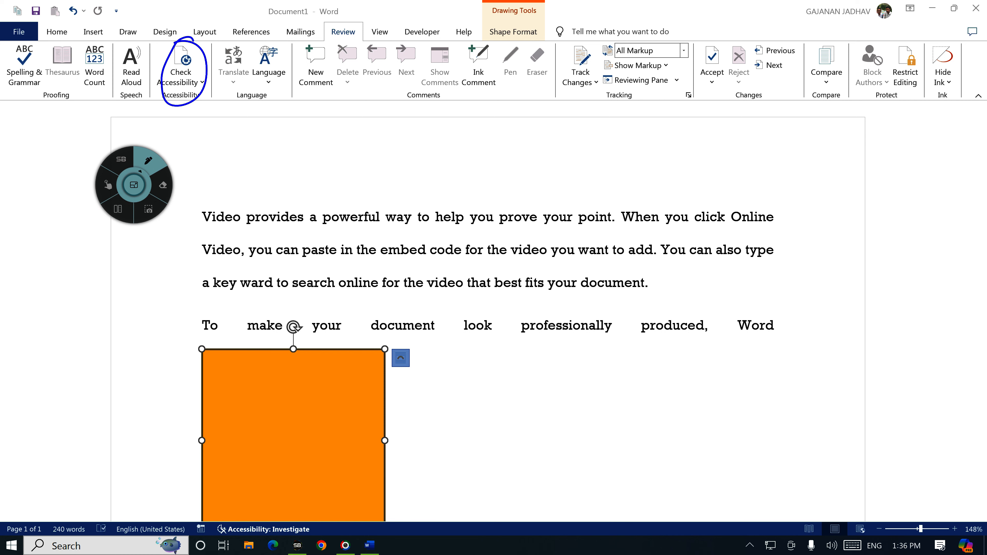
left_click(107, 185)
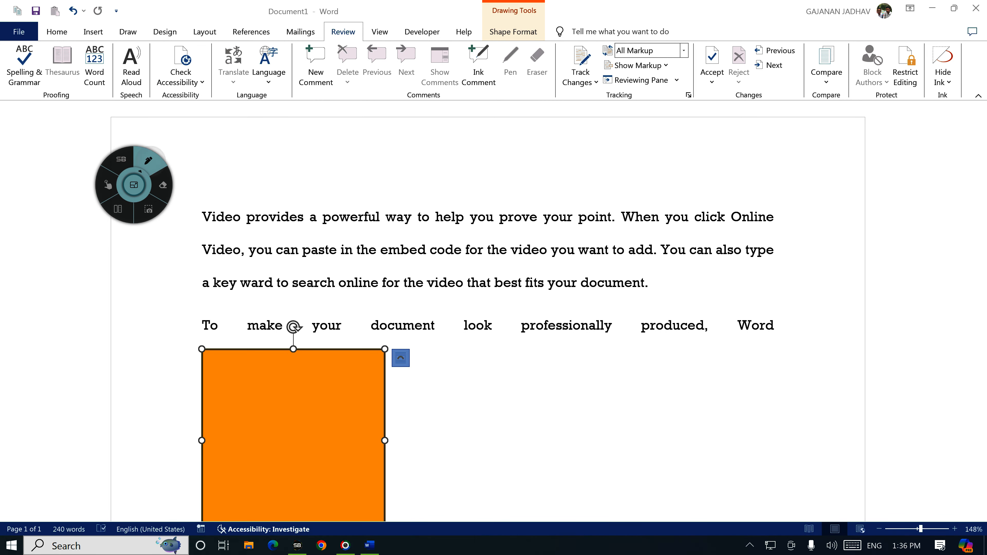
left_click(73, 11)
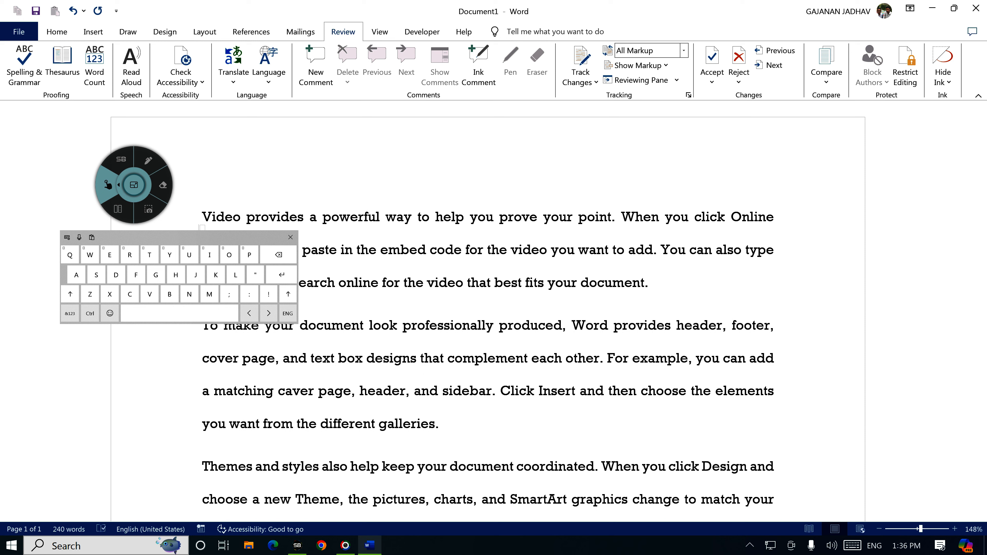
- Select the whole first paragraph and circle the Translate command with the annotation pen
double_click(221, 217)
left_click_drag(241, 246, 656, 321)
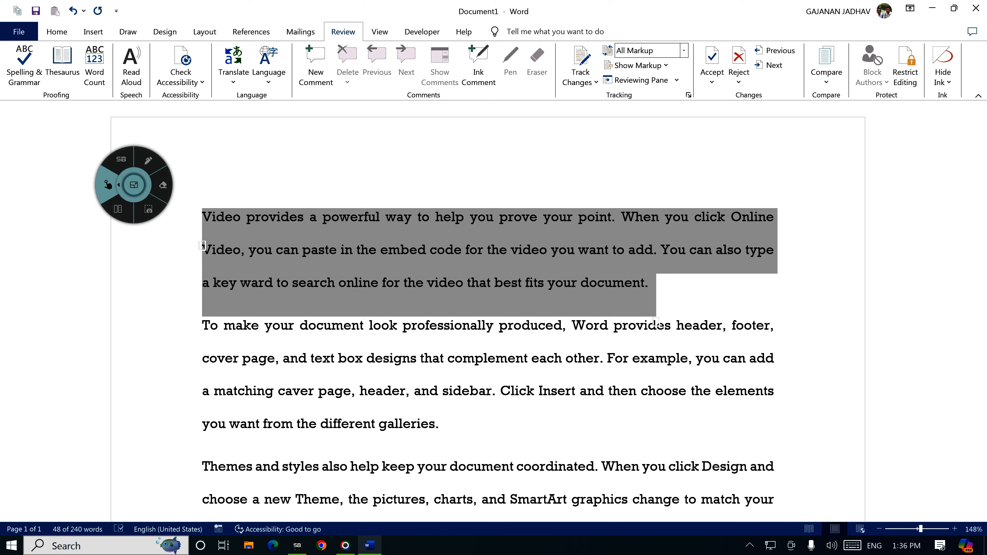
left_click(148, 160)
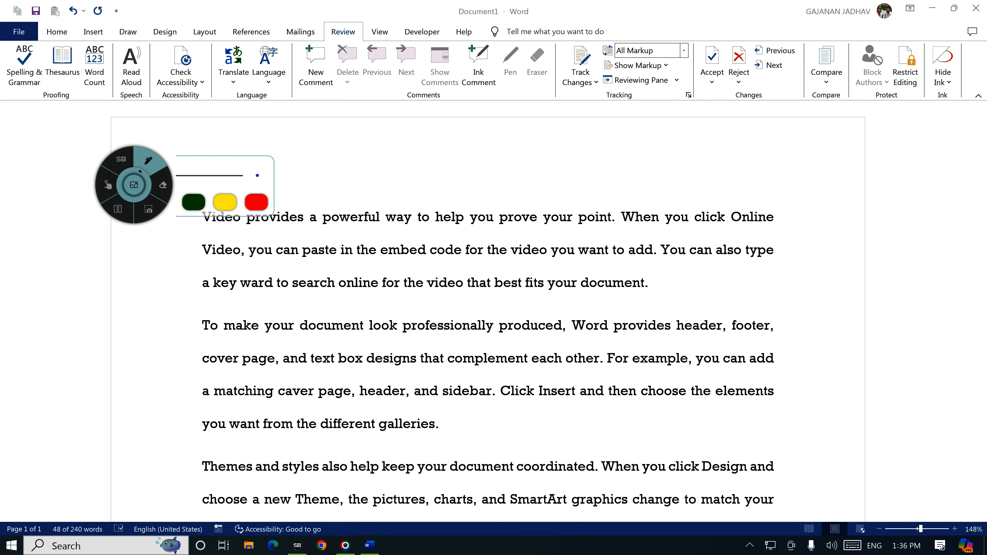
mouse_move(223, 39)
left_mouse_down()
mouse_move(245, 89)
mouse_move(220, 38)
left_mouse_up()
left_click(108, 184)
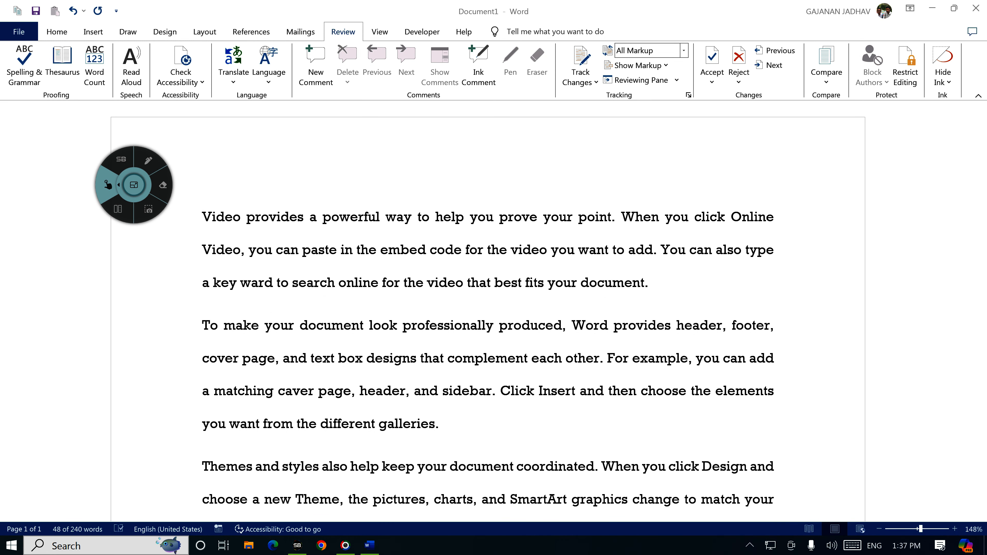
- Run Translate Selection on the selected first paragraph
left_click(233, 64)
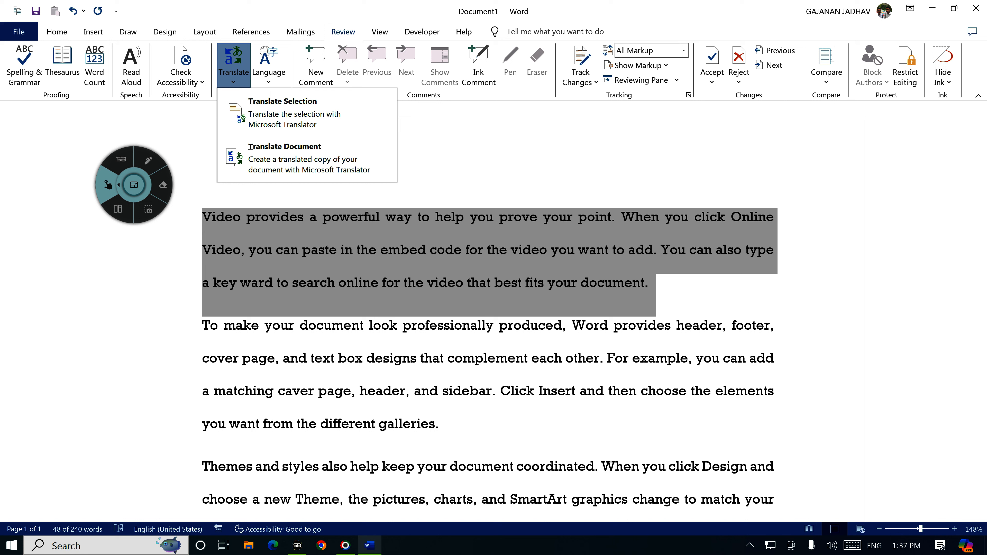
left_click(350, 113)
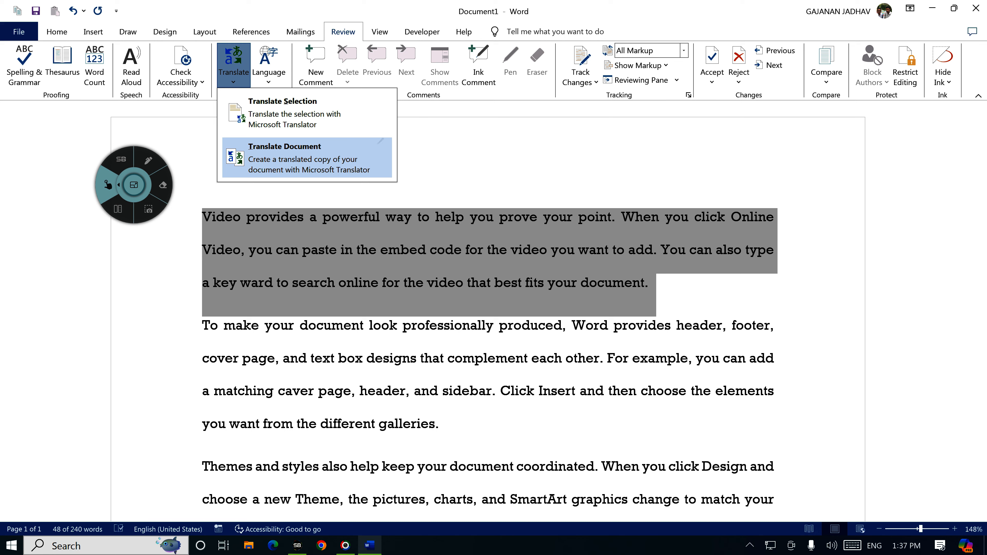
left_click(356, 112)
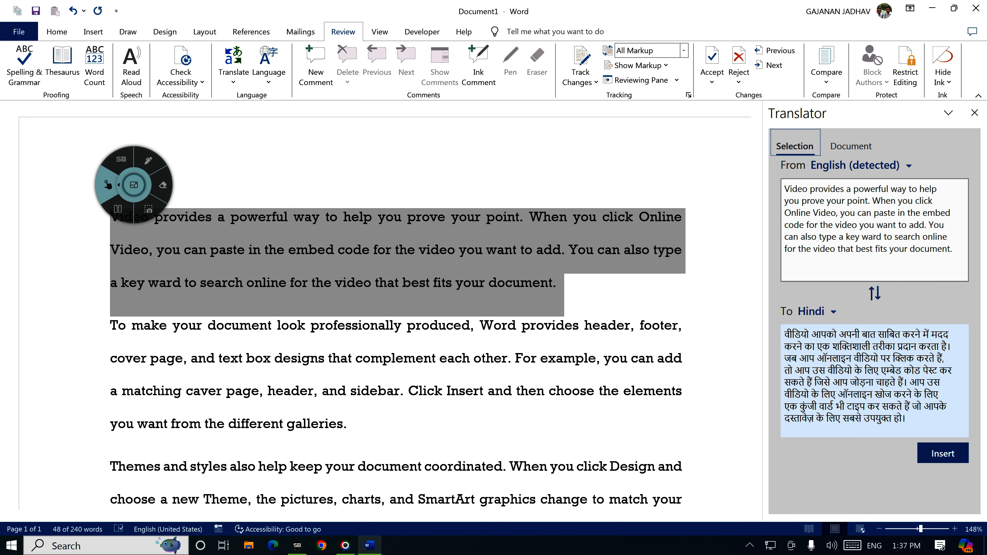
- Outline the Translator results and tick the source and target languages with the annotation pen
left_click(148, 161)
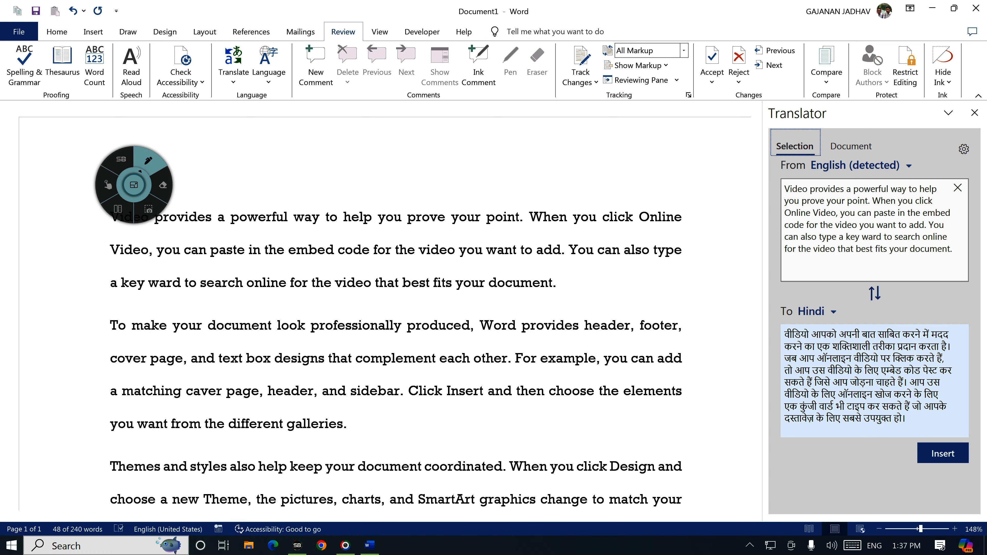
mouse_move(761, 110)
left_mouse_down()
mouse_move(755, 385)
mouse_move(770, 496)
mouse_move(911, 474)
mouse_move(985, 325)
mouse_move(958, 122)
mouse_move(756, 147)
mouse_move(768, 171)
left_mouse_up()
left_click_drag(889, 156, 950, 131)
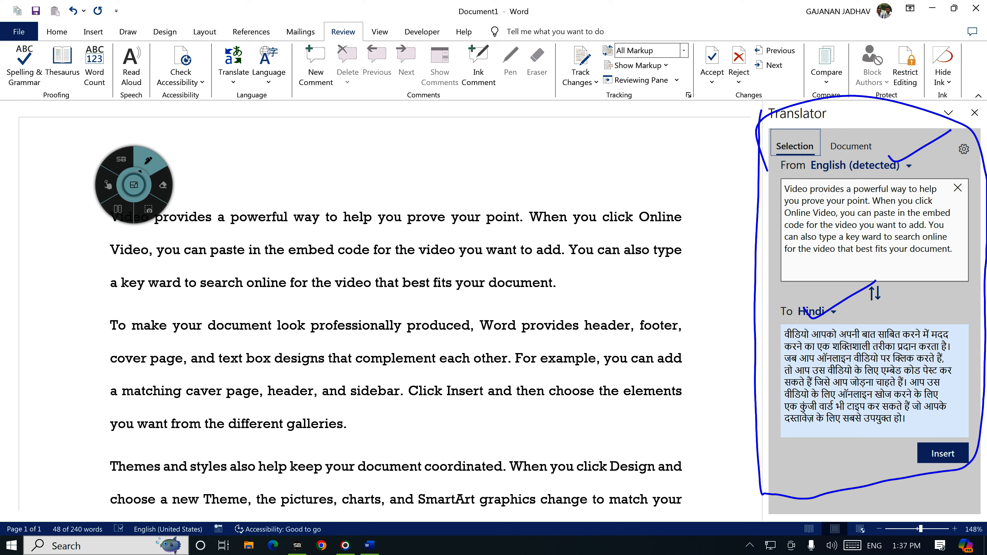
left_click(108, 185)
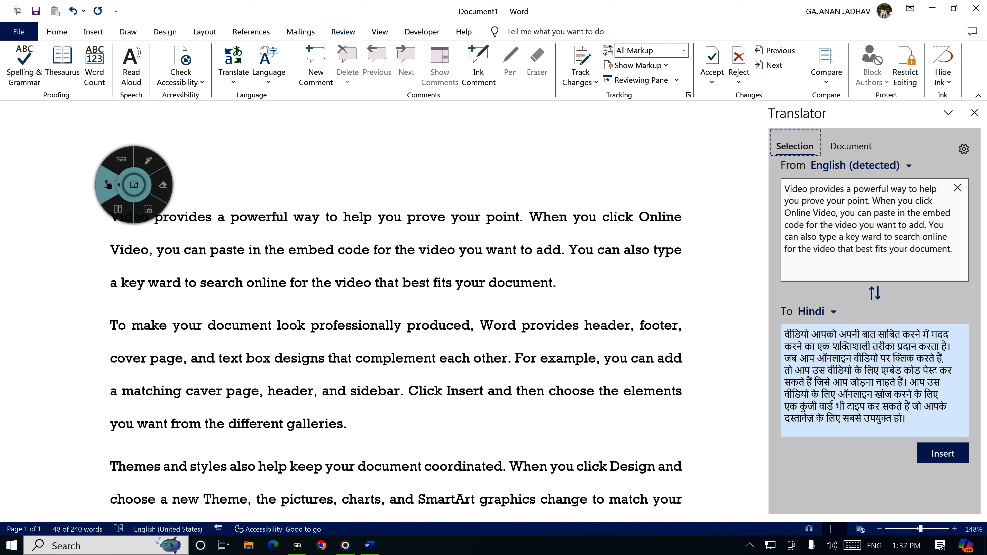
- Move the annotation wheel beside the translation results and circle the target language with the pen
mouse_move(133, 185)
left_mouse_down()
mouse_move(310, 292)
mouse_move(660, 361)
mouse_move(751, 347)
left_mouse_up()
left_click(765, 322)
mouse_move(839, 298)
left_mouse_down()
mouse_move(782, 298)
mouse_move(842, 302)
left_mouse_up()
left_click_drag(751, 348, 694, 327)
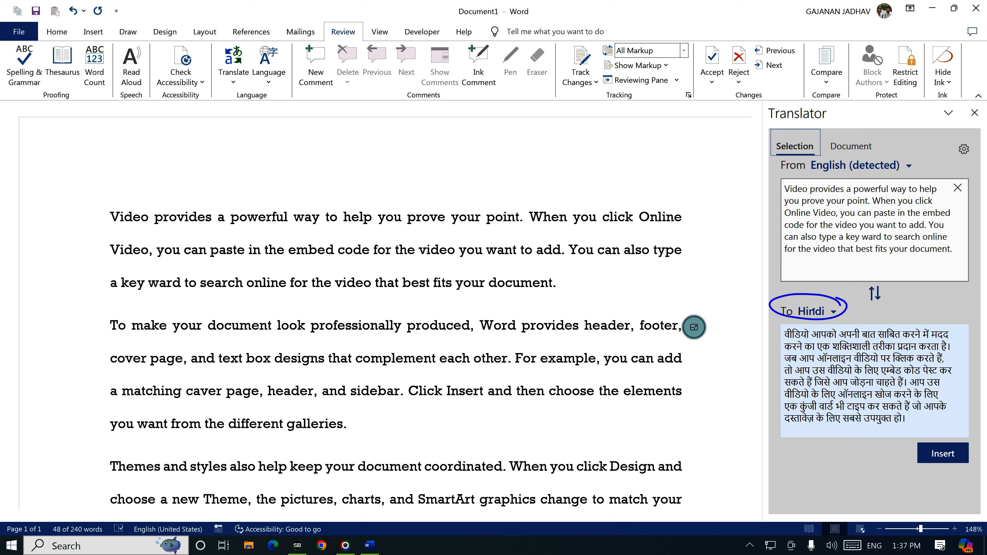
left_click(694, 327)
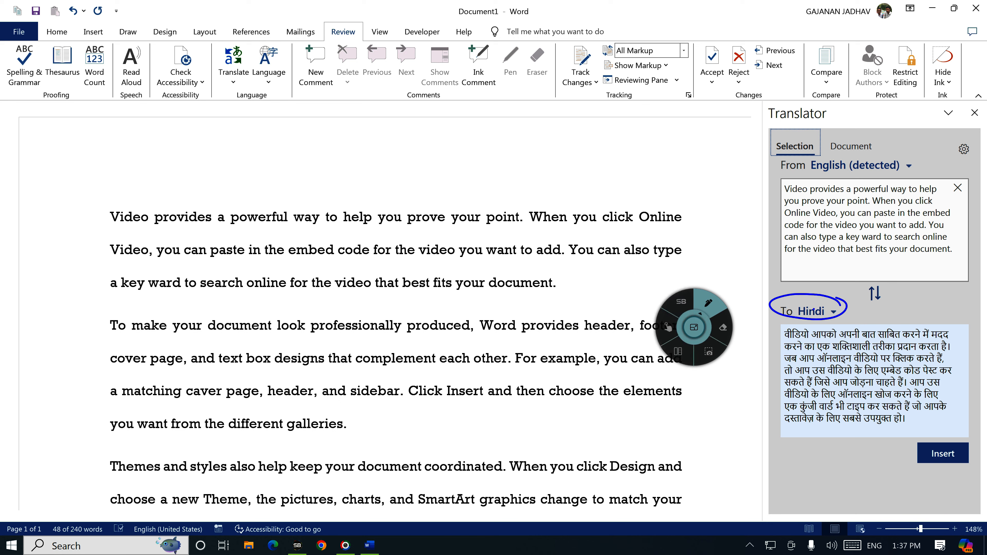
- Change the translation's target language to Marathi
left_click(668, 327)
left_click(815, 311)
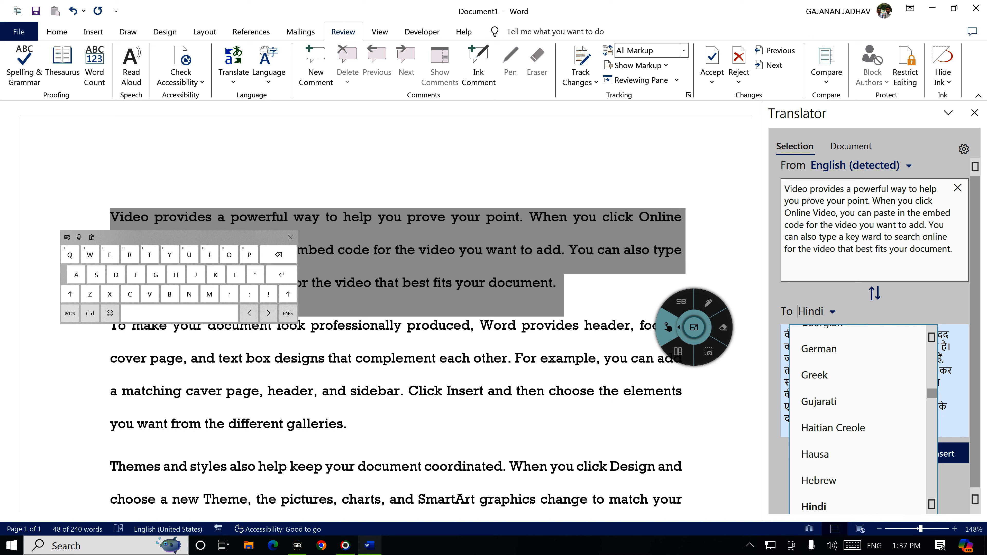
scroll(835, 428, "down", 5)
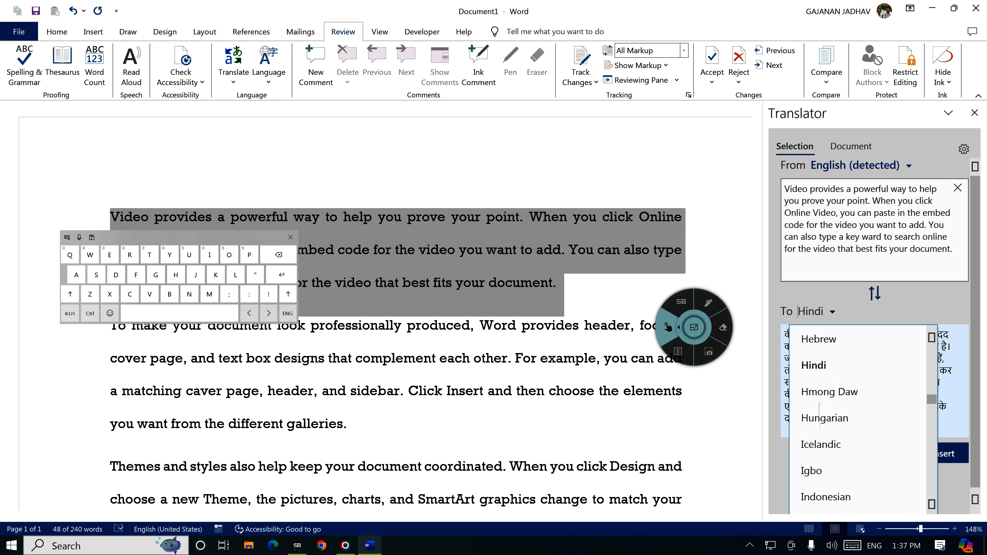
scroll(859, 420, "down", 10)
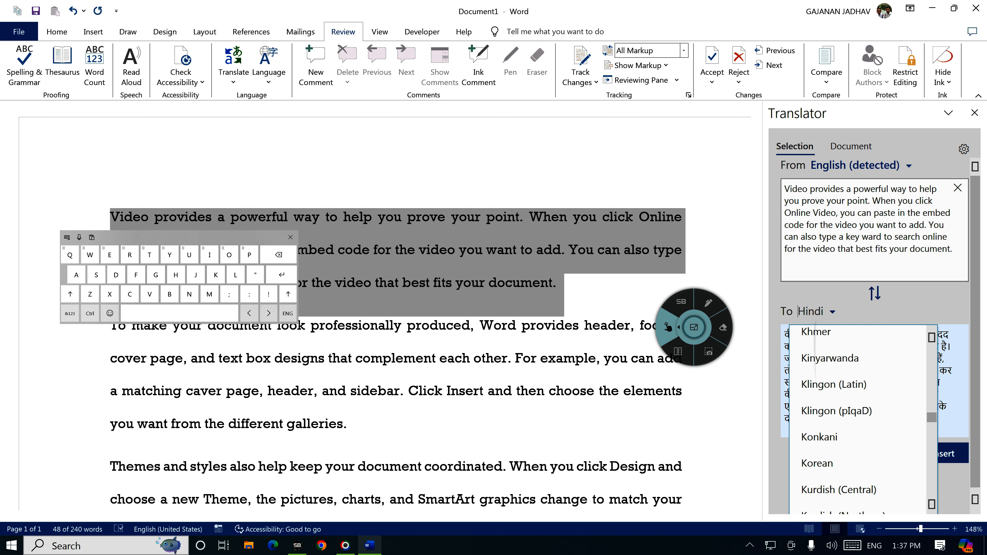
scroll(859, 420, "down", 5)
scroll(858, 420, "up", 1)
scroll(859, 420, "down", 3)
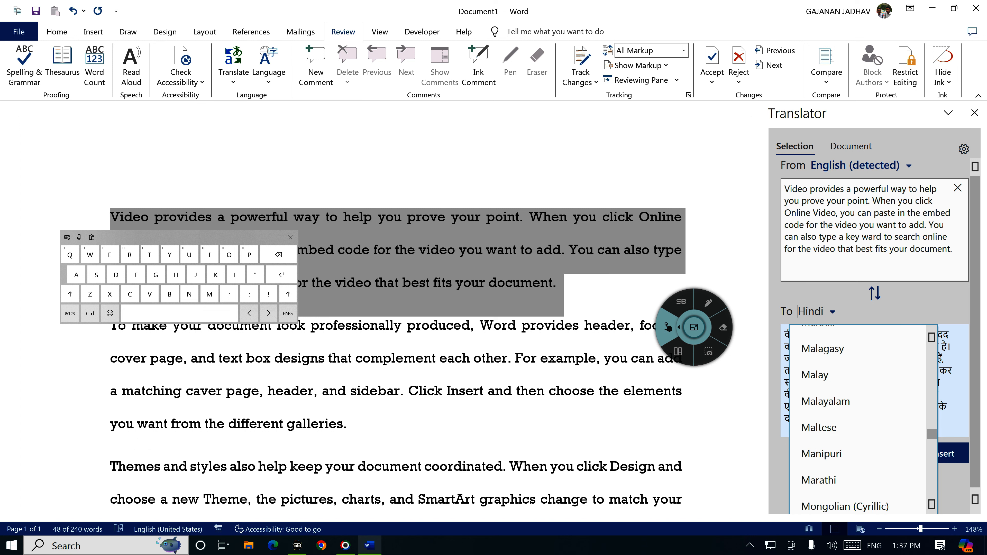
scroll(859, 420, "down", 3)
left_click(818, 382)
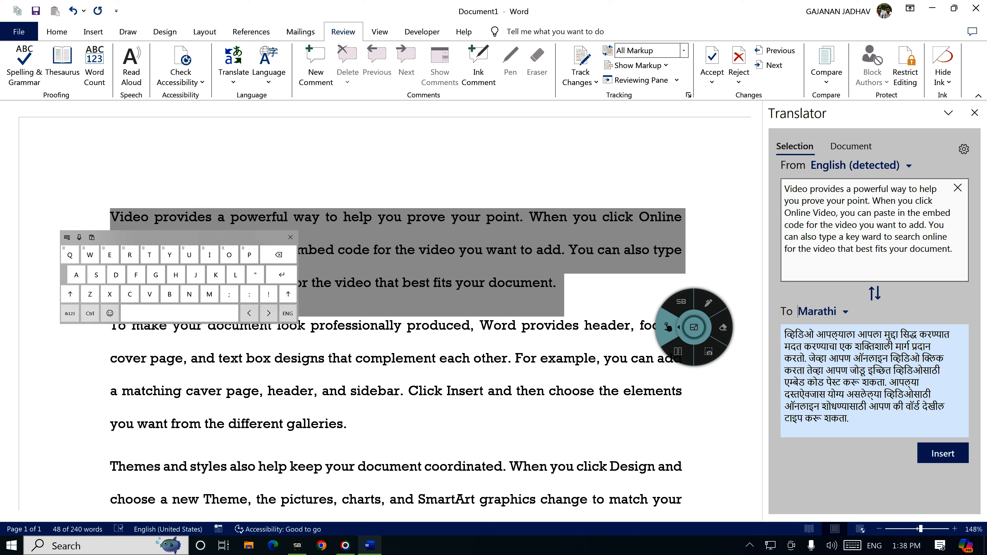
- Outline the Marathi translation and the original first paragraph with the annotation pen, and tick the translated text
left_click(708, 303)
mouse_move(779, 329)
left_mouse_down()
mouse_move(777, 439)
mouse_move(820, 320)
mouse_move(961, 370)
mouse_move(838, 436)
mouse_move(779, 433)
left_mouse_up()
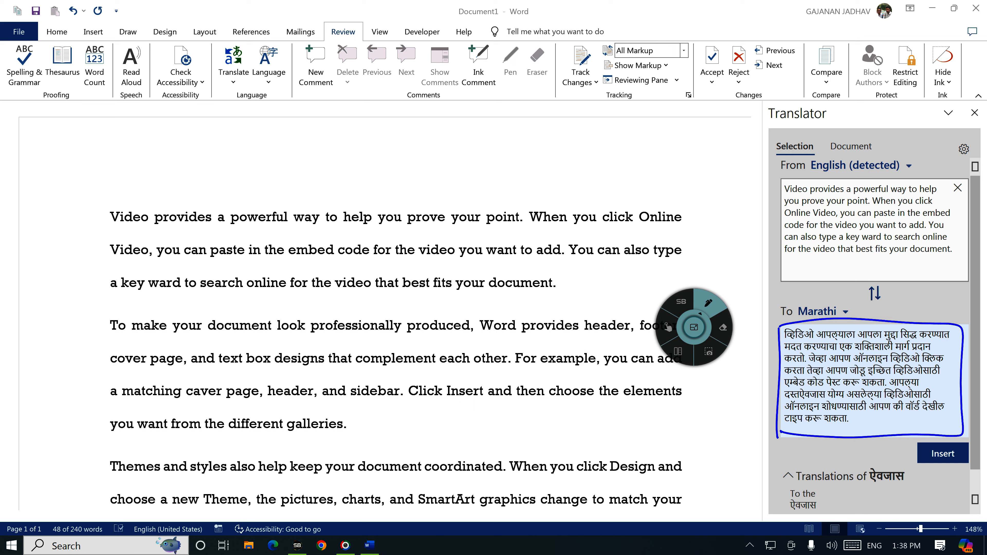
mouse_move(129, 189)
left_mouse_down()
mouse_move(93, 288)
mouse_move(144, 293)
left_mouse_up()
mouse_move(575, 178)
left_mouse_down()
mouse_move(629, 182)
mouse_move(673, 294)
mouse_move(536, 295)
left_mouse_up()
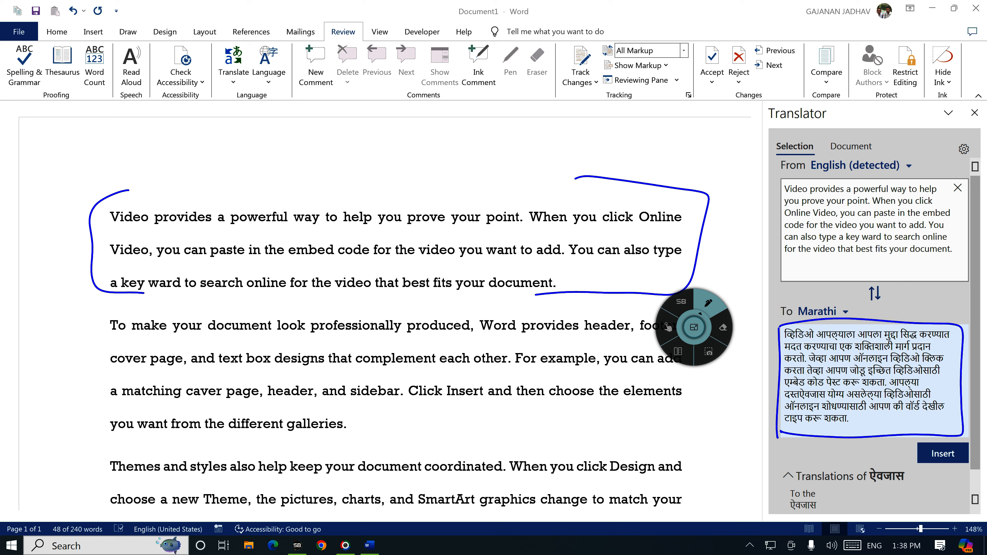
mouse_move(816, 334)
left_mouse_down()
mouse_move(859, 365)
mouse_move(948, 335)
left_mouse_up()
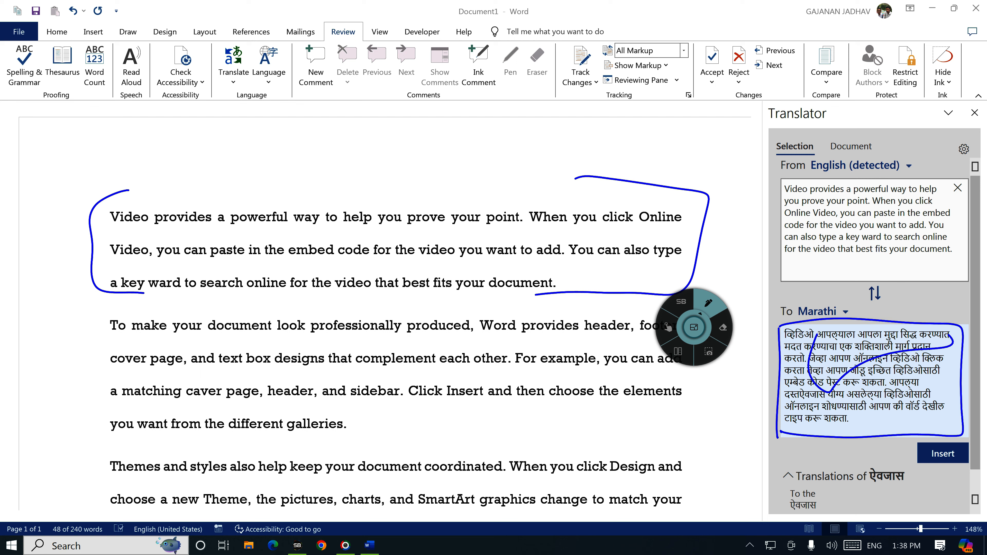
left_click(668, 328)
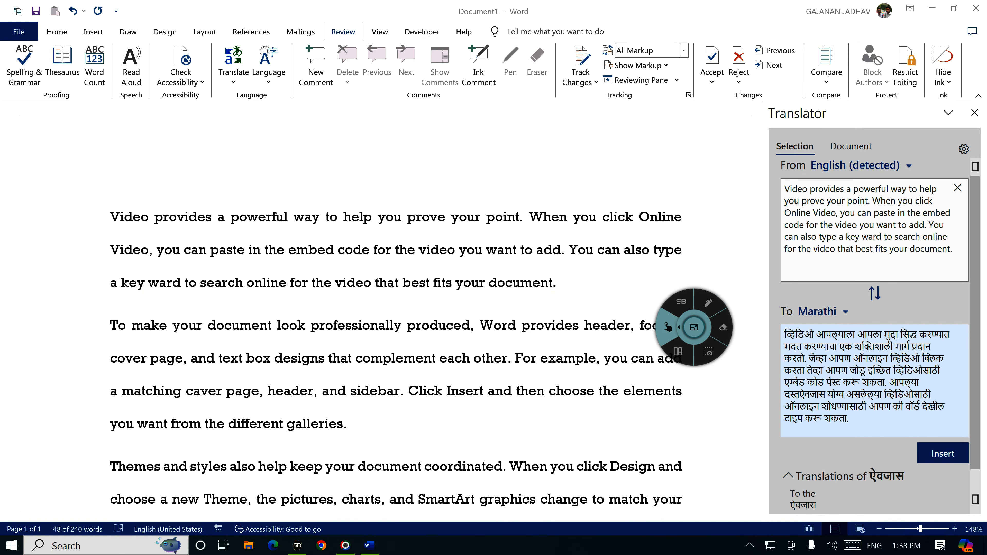
- Mark the translation's Insert command with the annotation pen and replace the first paragraph with the Marathi translation
left_click(708, 303)
mouse_move(965, 425)
left_mouse_down()
mouse_move(919, 453)
mouse_move(972, 432)
left_mouse_up()
left_click(667, 328)
left_click(943, 453)
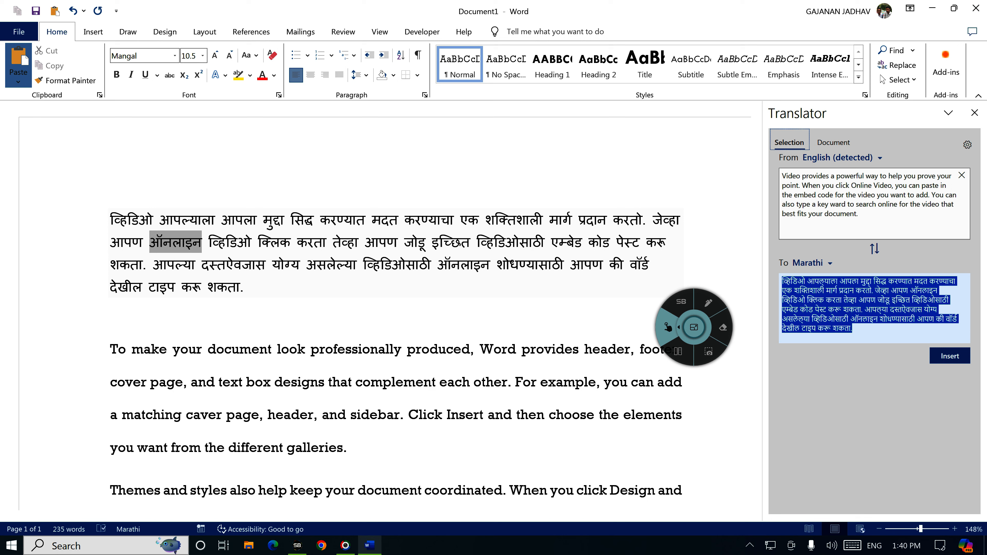
- Circle the inserted Marathi paragraph with the annotation pen
left_click(709, 302)
mouse_move(484, 289)
left_mouse_down()
mouse_move(585, 275)
mouse_move(420, 186)
mouse_move(267, 300)
mouse_move(493, 273)
left_mouse_up()
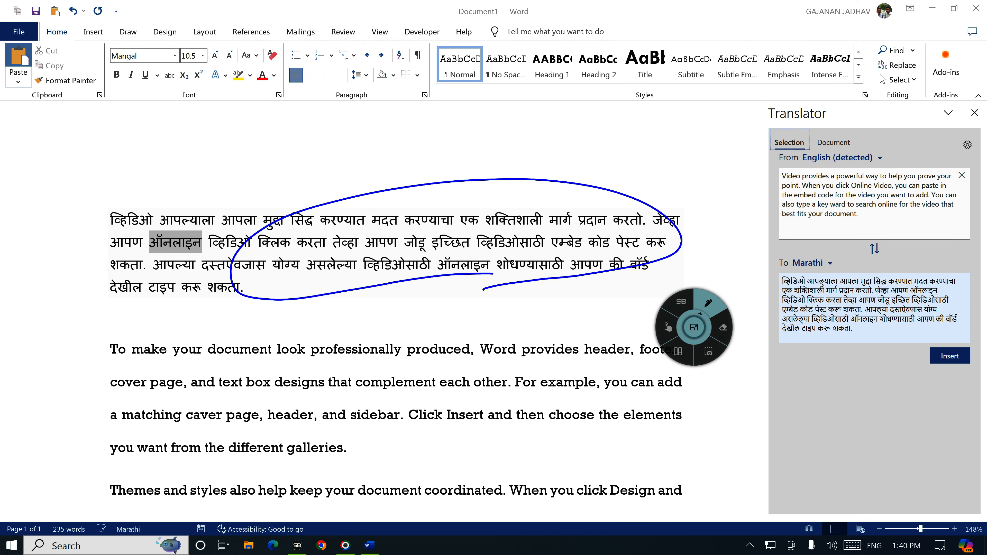
left_click(668, 327)
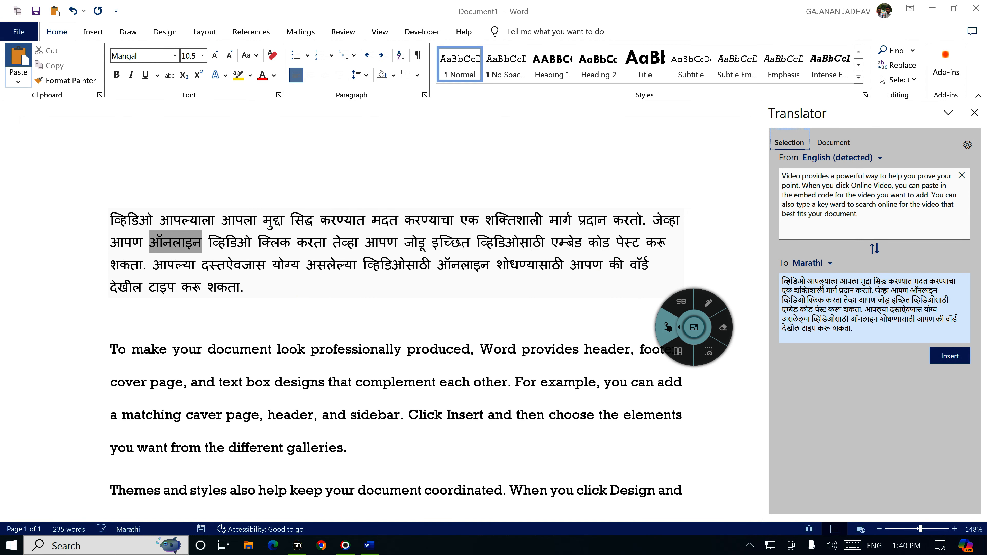
- Return to the review tools, move the annotation wheel beside the first paragraph, and open the Language options
left_click(343, 32)
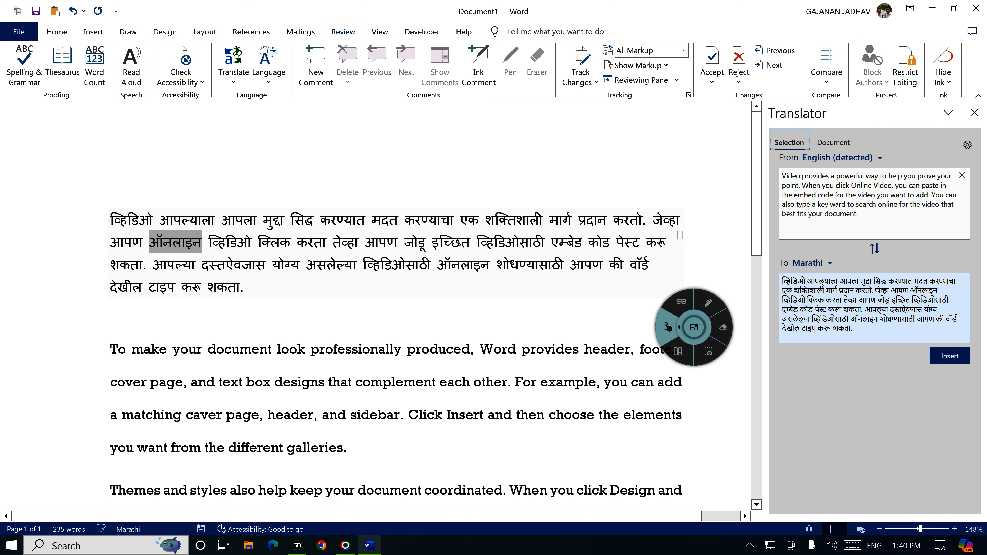
mouse_move(694, 327)
left_mouse_down()
mouse_move(374, 288)
mouse_move(100, 171)
left_mouse_up()
left_click(119, 149)
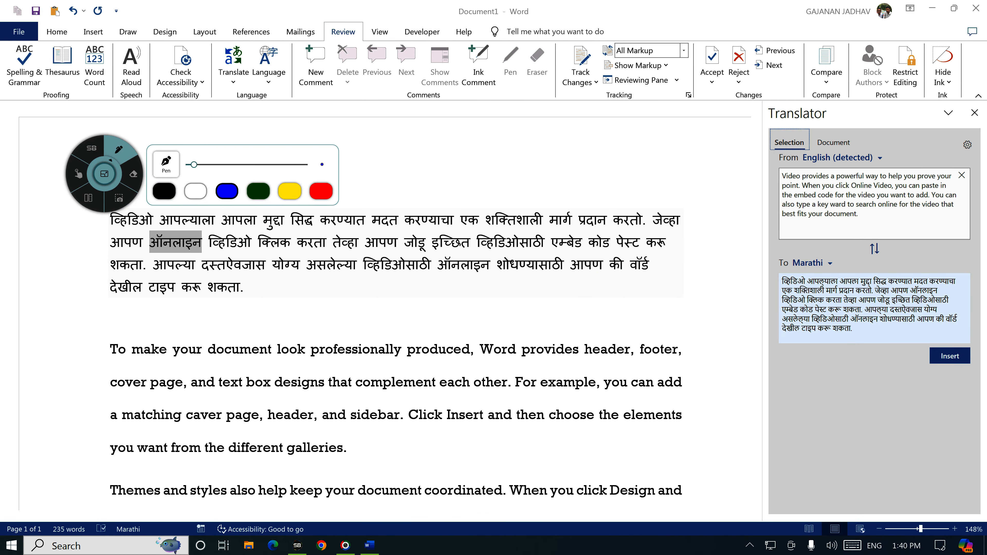
left_click(78, 173)
left_click(268, 64)
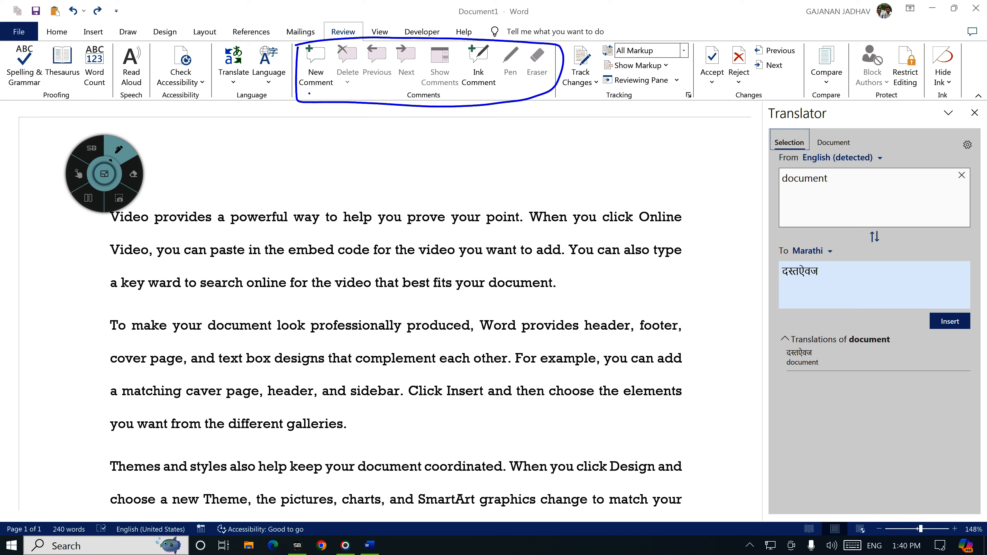
- Mark the New Comment command and the word "powerful" in the first paragraph with the annotation pen
left_click_drag(310, 94, 323, 82)
mouse_move(235, 202)
left_mouse_down()
mouse_move(229, 210)
mouse_move(257, 240)
mouse_move(295, 222)
mouse_move(239, 237)
left_mouse_up()
left_click(78, 173)
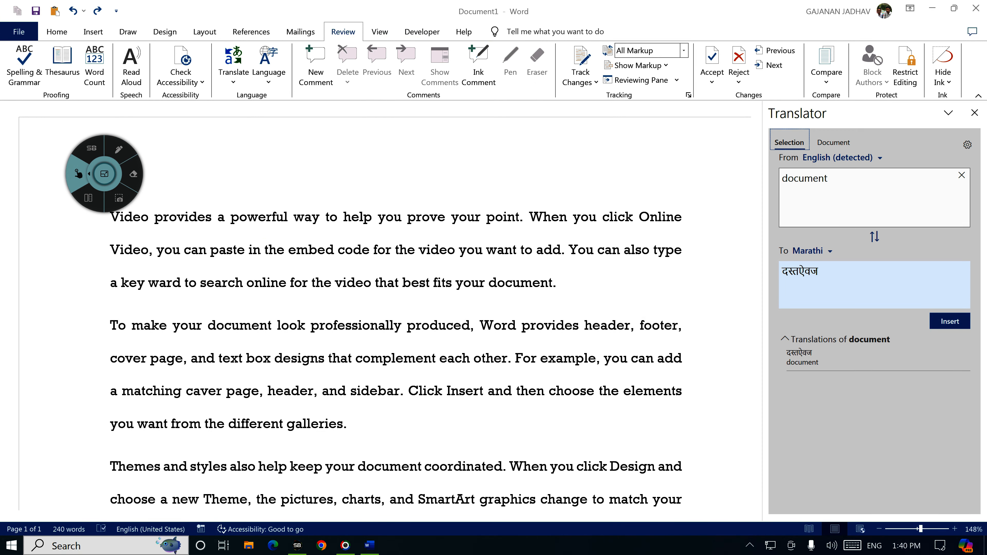
- Select the word "powerful" in the first paragraph, circle the New Comment command with the annotation pen, and attach a new comment to the word
left_click(248, 216)
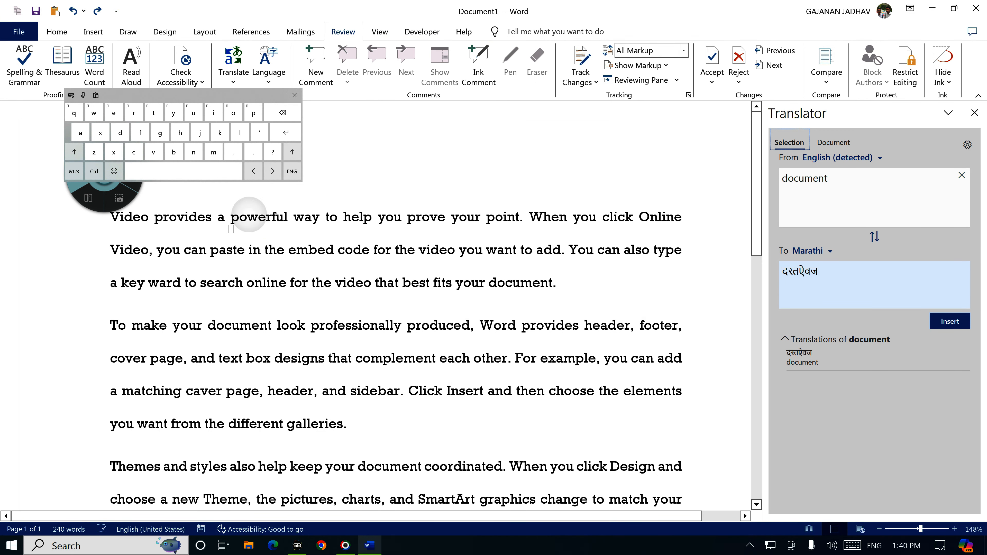
double_click(248, 215)
left_click(294, 95)
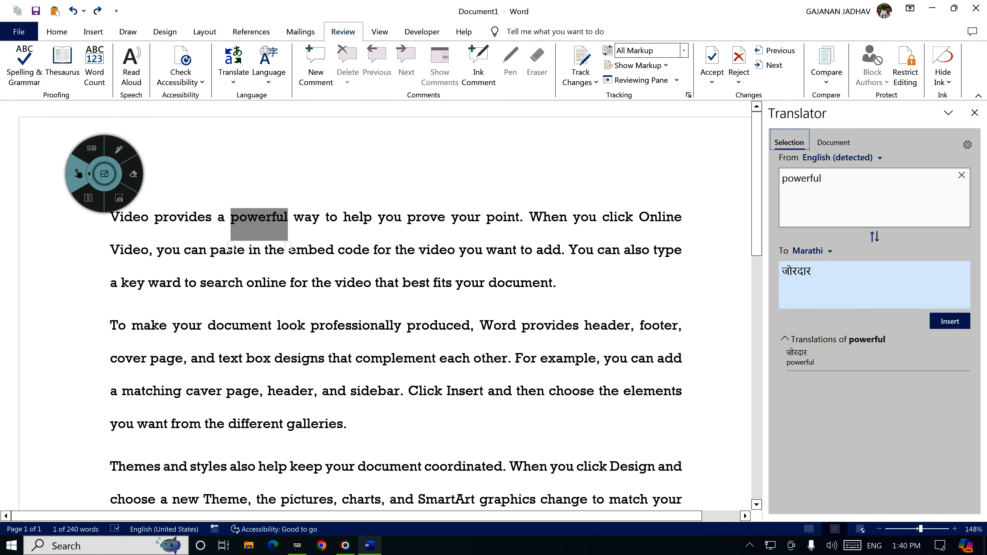
left_click(118, 150)
left_click_drag(300, 58, 313, 47)
left_click(78, 174)
left_click(316, 64)
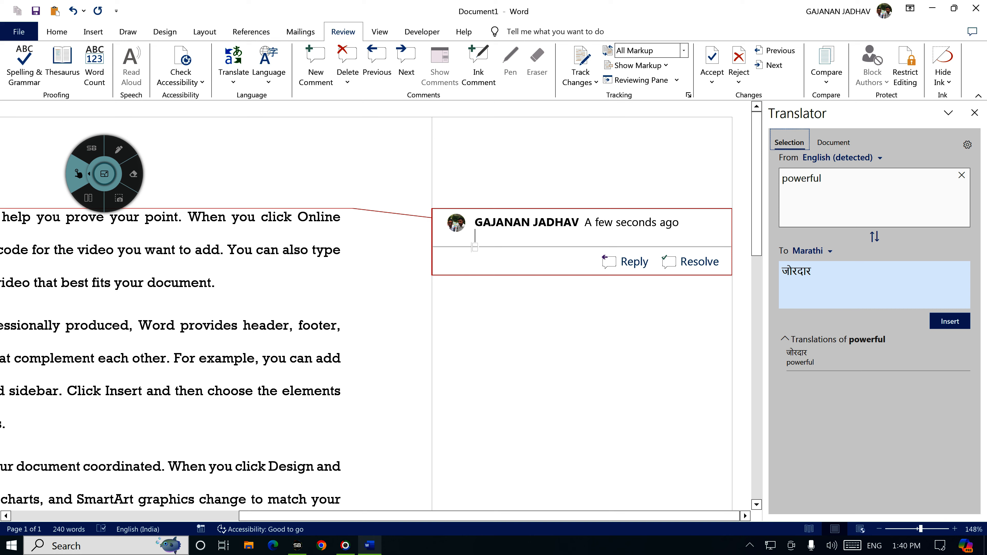
- Close the Translator pane and enter "Strong" as the text of the comment on "powerful"
left_click(975, 113)
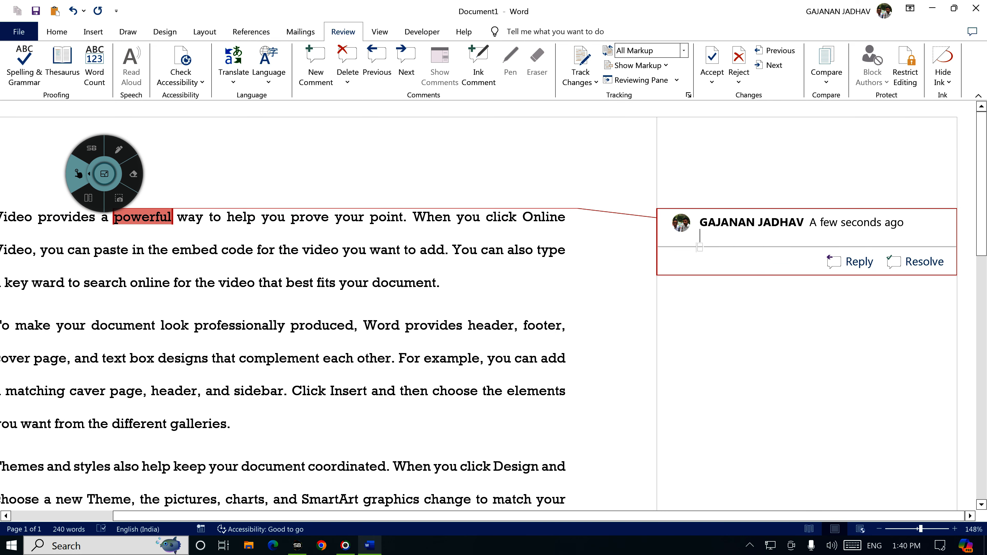
left_click(716, 236)
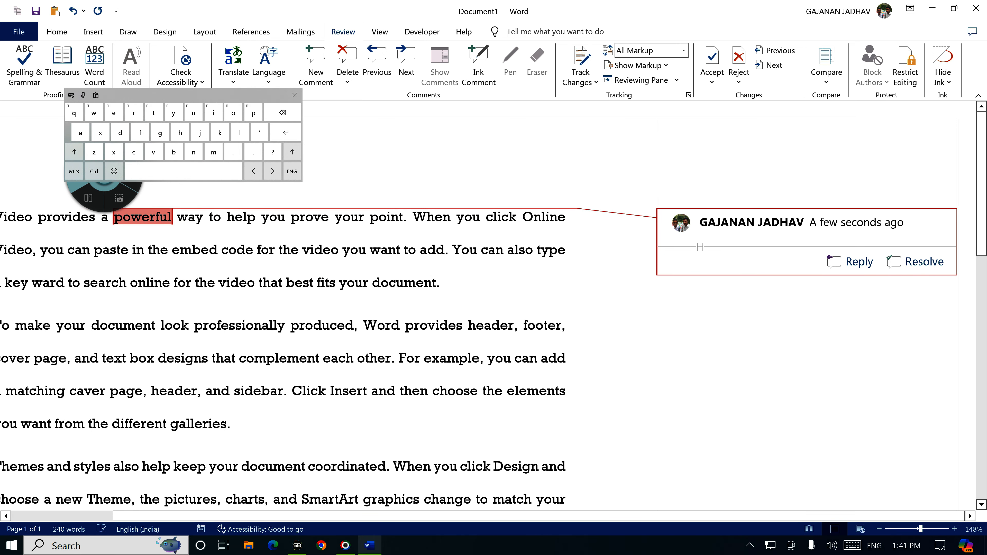
left_click_drag(183, 95, 608, 105)
type("St")
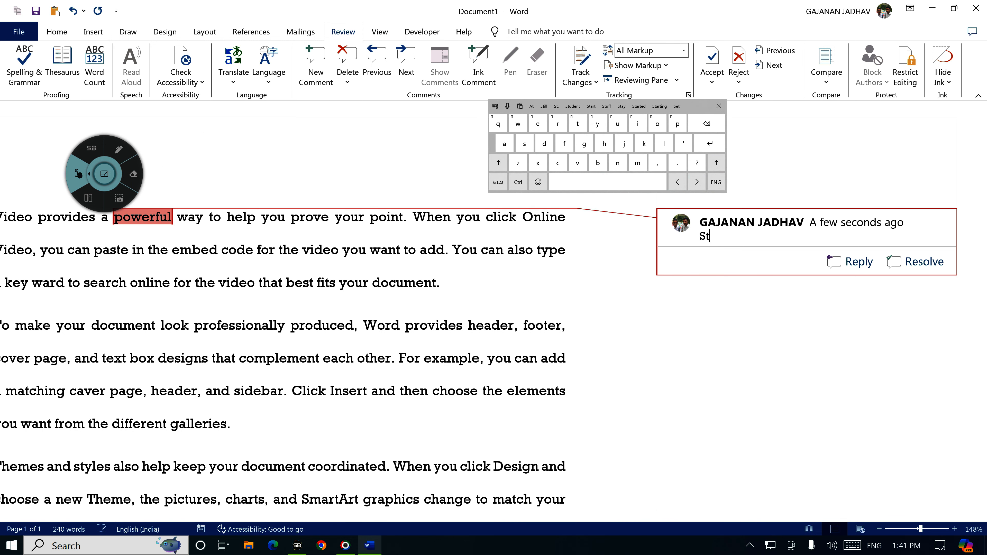
type("rong")
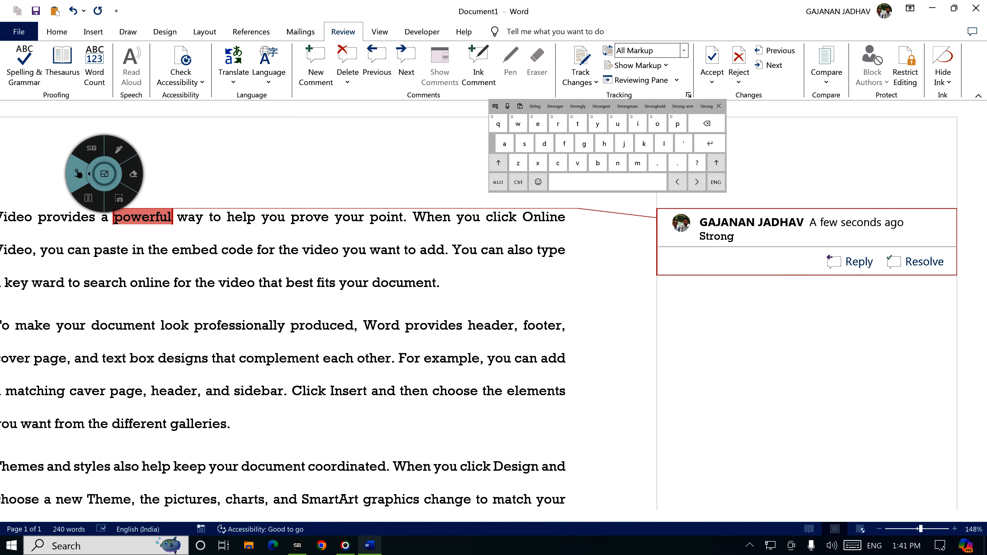
left_click(719, 106)
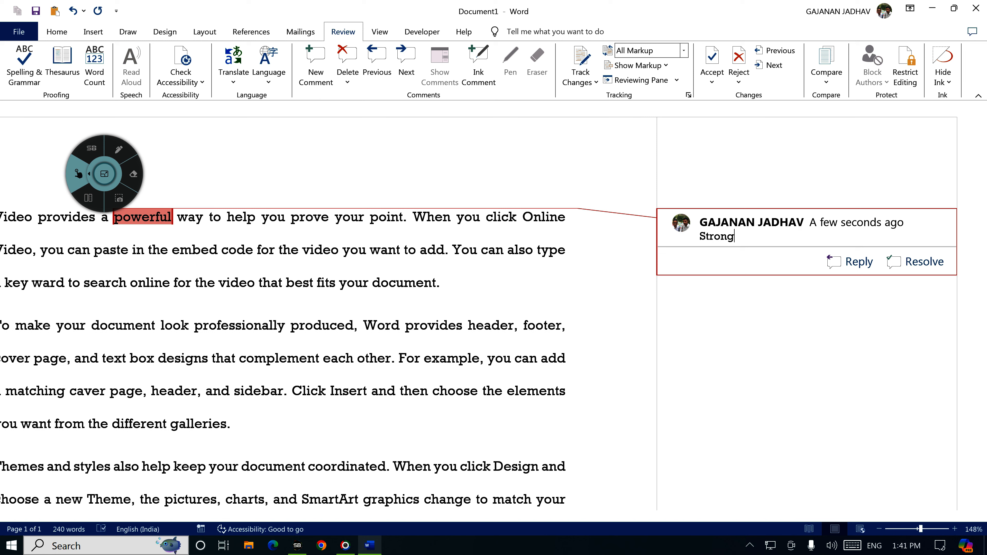
- Replace "professionally" with "fdggt" in the second paragraph and add the comment "gfhgfg" to the word "produced"
double_click(239, 325)
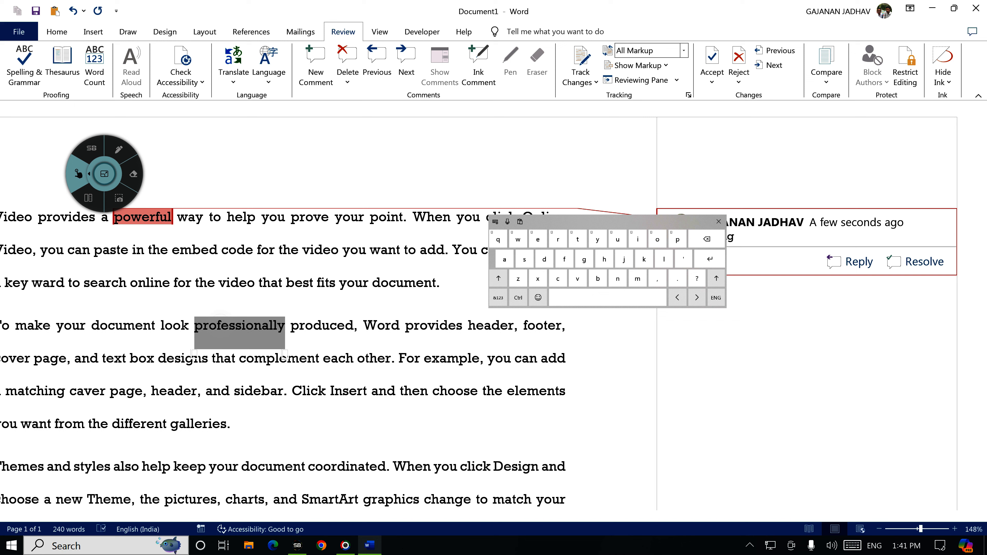
type("fdggt")
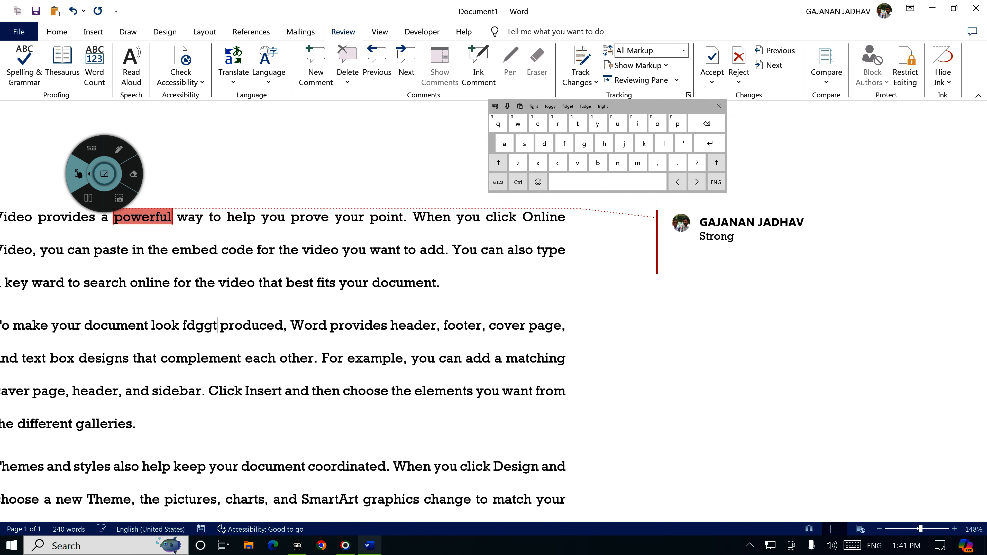
double_click(252, 325)
left_click(315, 64)
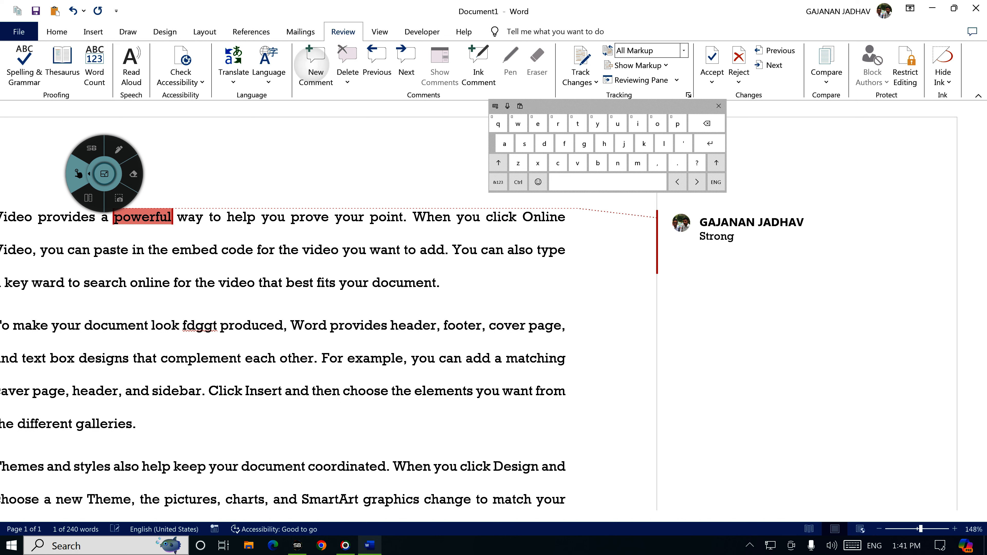
type("gfhgfg")
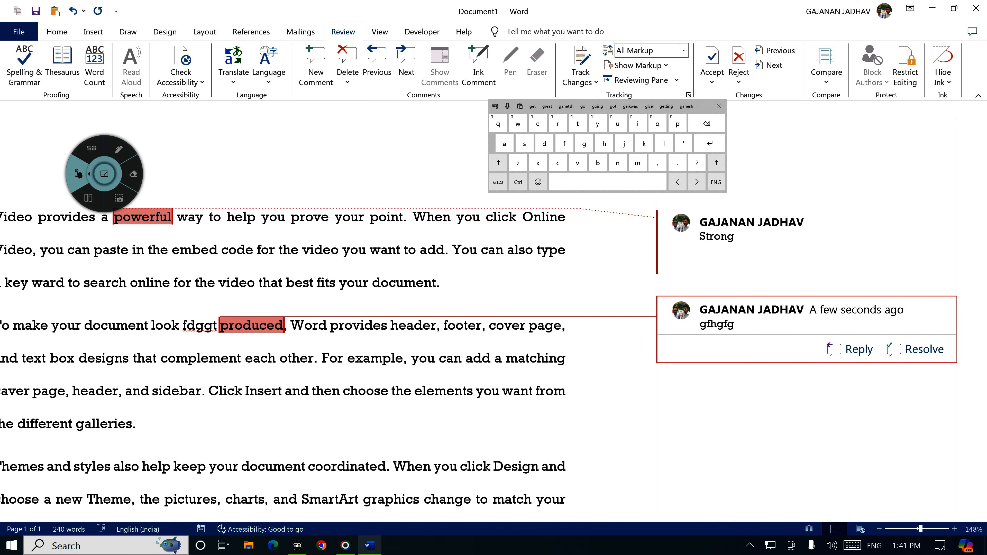
- Add the comment "cfd" to the word "Insert" in the second paragraph and dismiss the on-screen keyboard
double_click(268, 390)
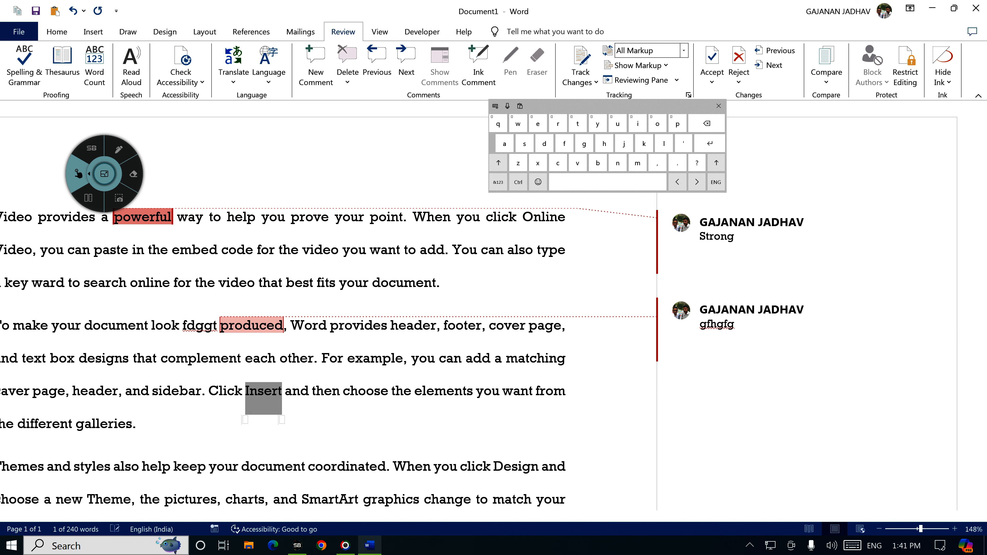
left_click(316, 65)
type("cfd")
left_click(718, 106)
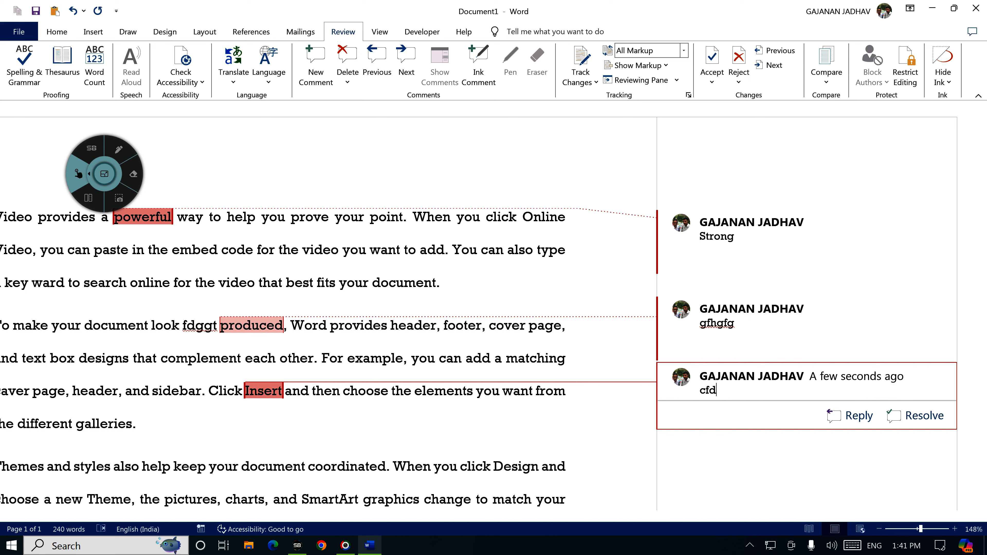
- Move the annotation wheel beneath the comment commands and circle the Next comment command with the annotation pen
left_click_drag(104, 173, 335, 144)
left_click(349, 119)
left_click_drag(394, 69, 396, 74)
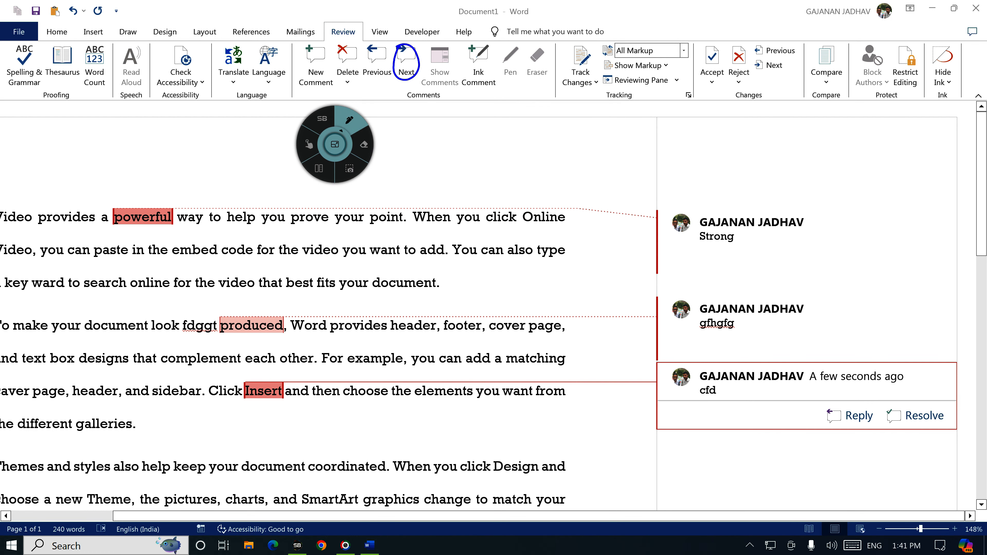
- Leave annotation mode and step forward repeatedly through the document's comments, stopping at the one on "Insert"
left_click(309, 144)
left_click(406, 62)
left_click(406, 62)
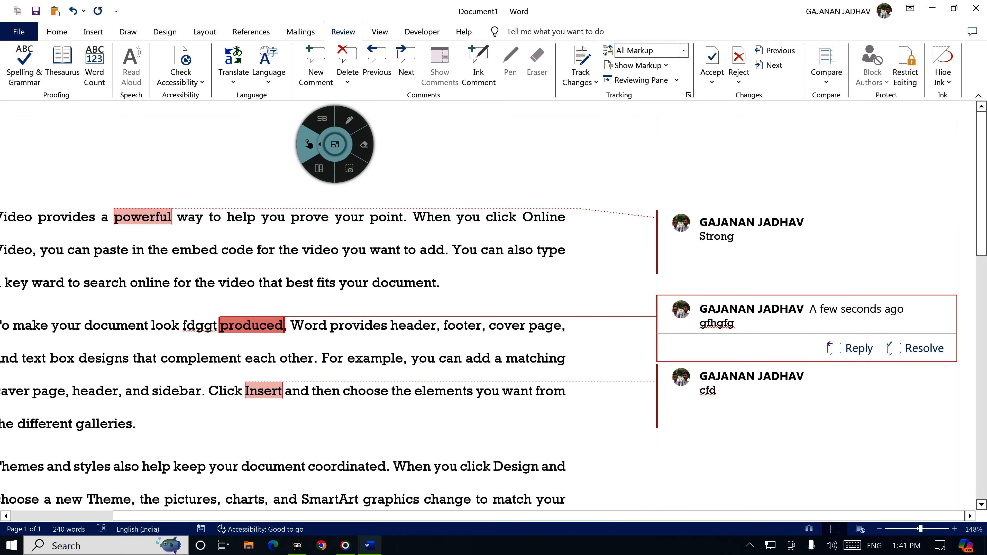
left_click(406, 62)
left_click(407, 63)
left_click(406, 62)
left_click(407, 62)
left_click(406, 62)
left_click(407, 63)
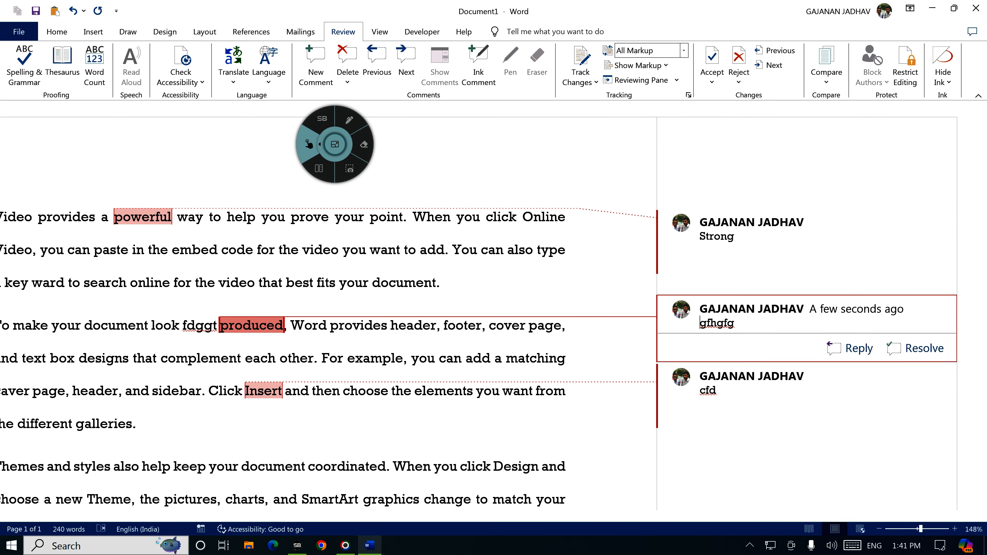
left_click(406, 62)
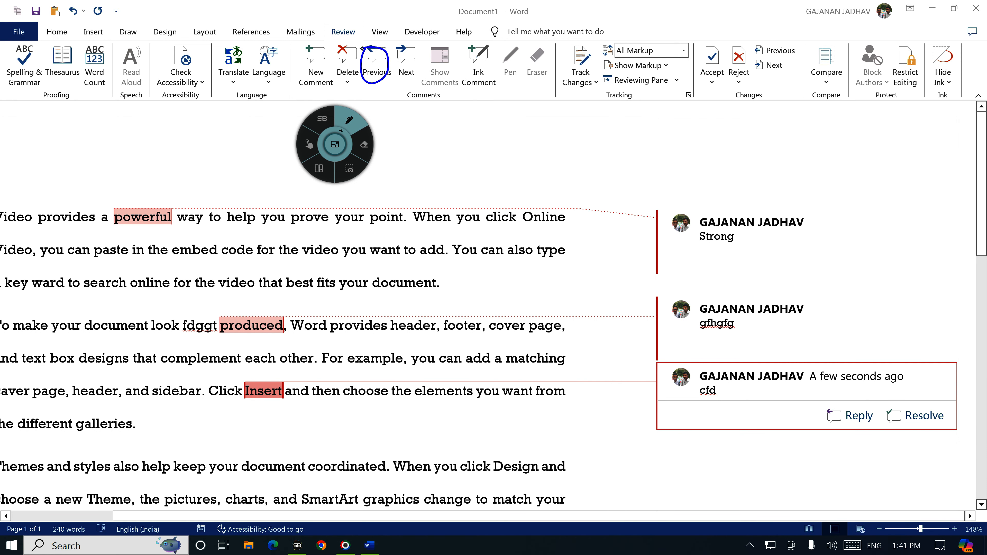
- Step backward through the document's comments, stopping at the one on "powerful"
left_click(377, 62)
left_click(377, 62)
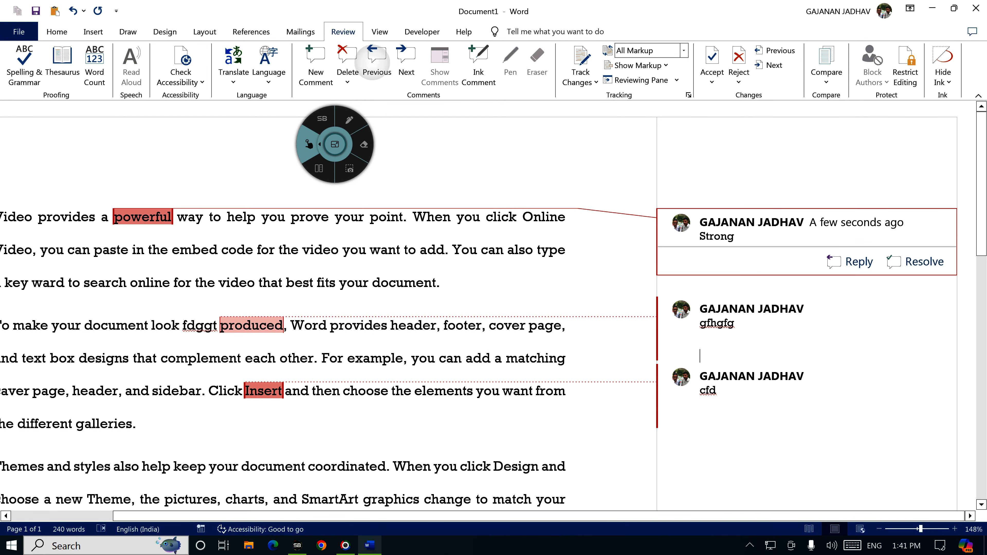
left_click(376, 63)
left_click(377, 62)
left_click(377, 62)
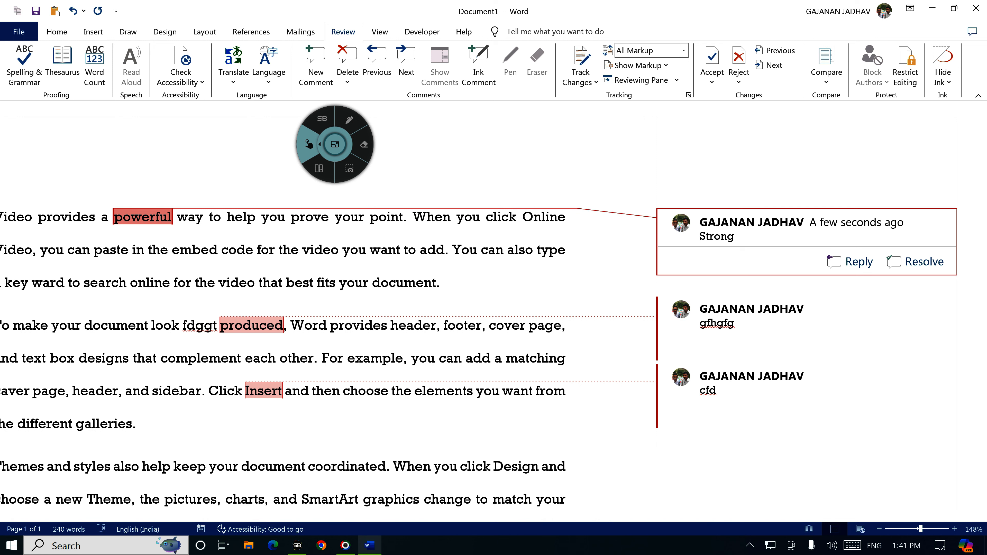
- Mark the comment Delete command with the annotation pen and delete the "Strong" comment on "powerful"
left_click(350, 120)
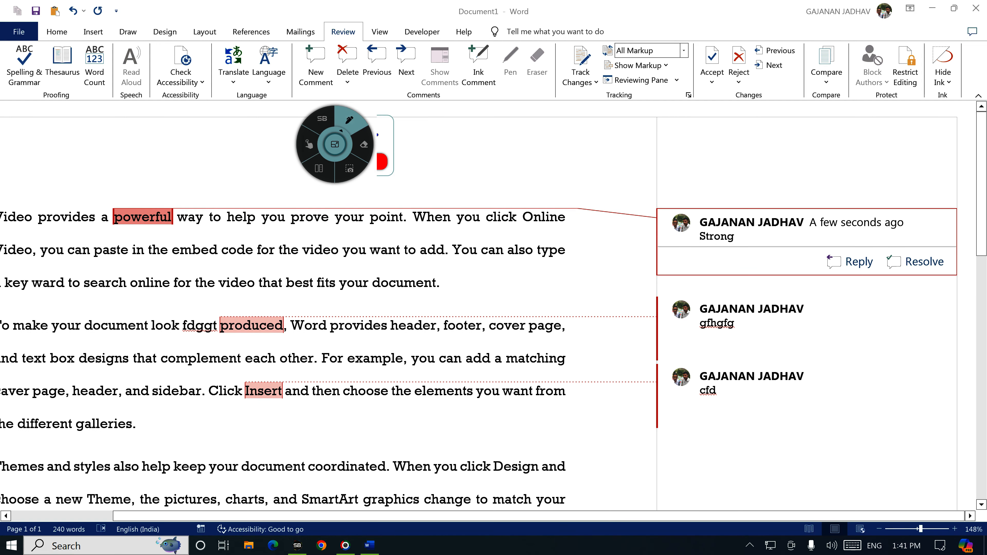
mouse_move(346, 41)
left_mouse_down()
mouse_move(363, 76)
mouse_move(345, 44)
left_mouse_up()
left_click(309, 144)
left_click(347, 57)
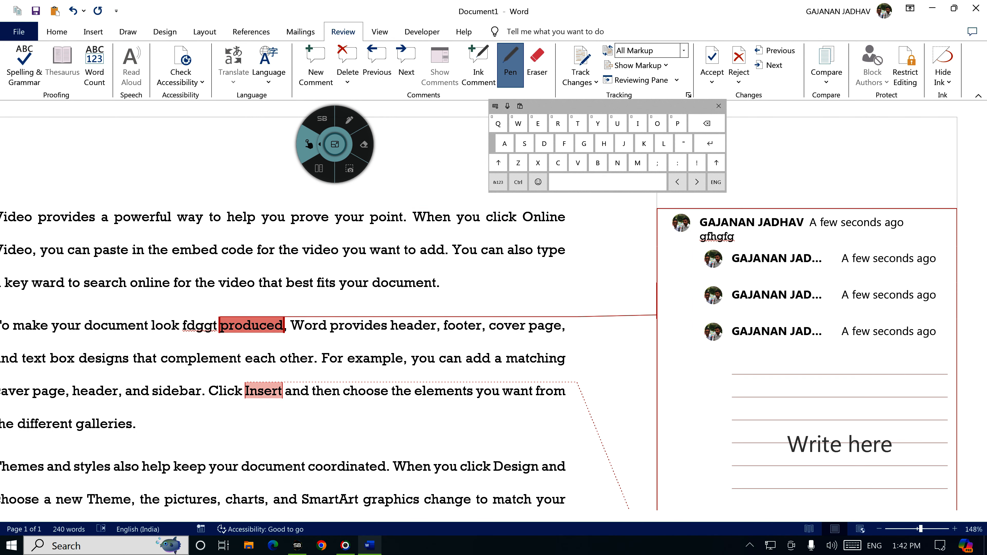
- Insert an ink comment under the "gfhgfg" comment on "produced" and handwrite a squiggle and "ya" in its writing area
left_click(478, 64)
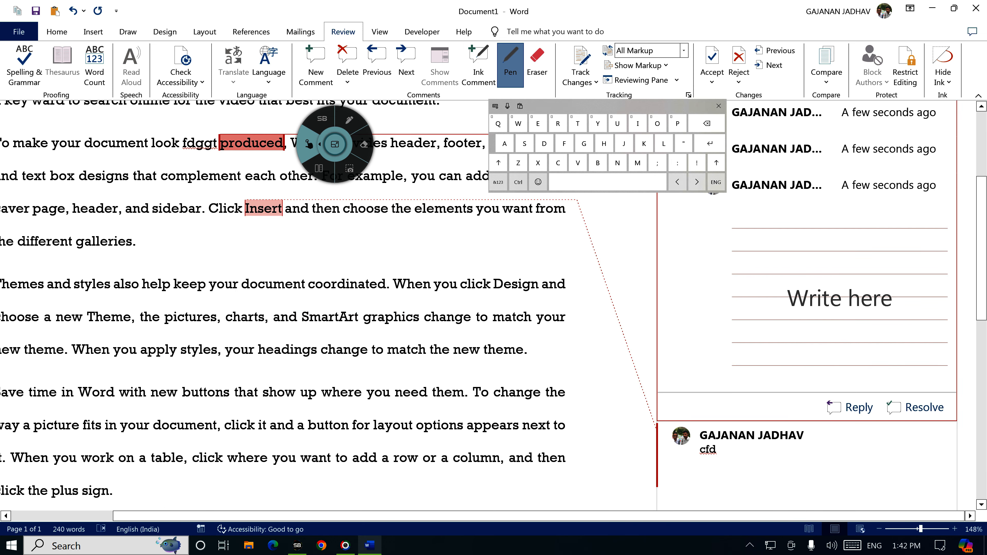
mouse_move(765, 239)
left_mouse_down()
mouse_move(752, 282)
mouse_move(787, 303)
mouse_move(830, 290)
mouse_move(858, 378)
left_mouse_up()
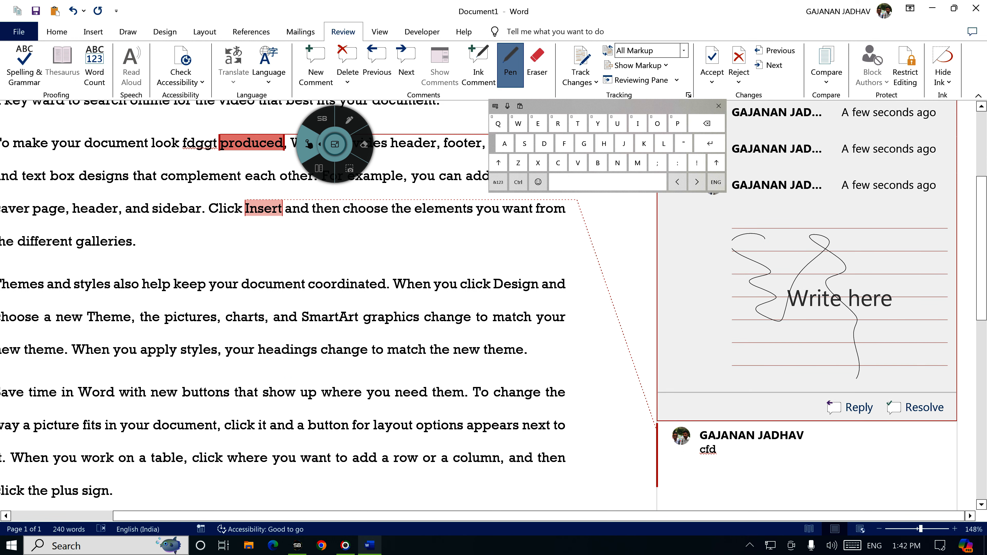
mouse_move(781, 211)
left_mouse_down()
mouse_move(787, 240)
mouse_move(775, 240)
left_mouse_up()
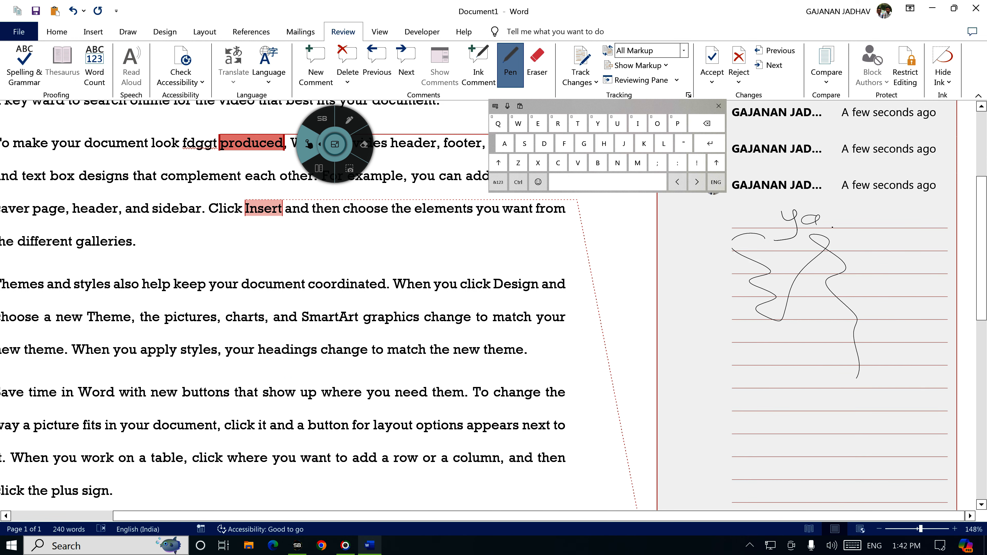